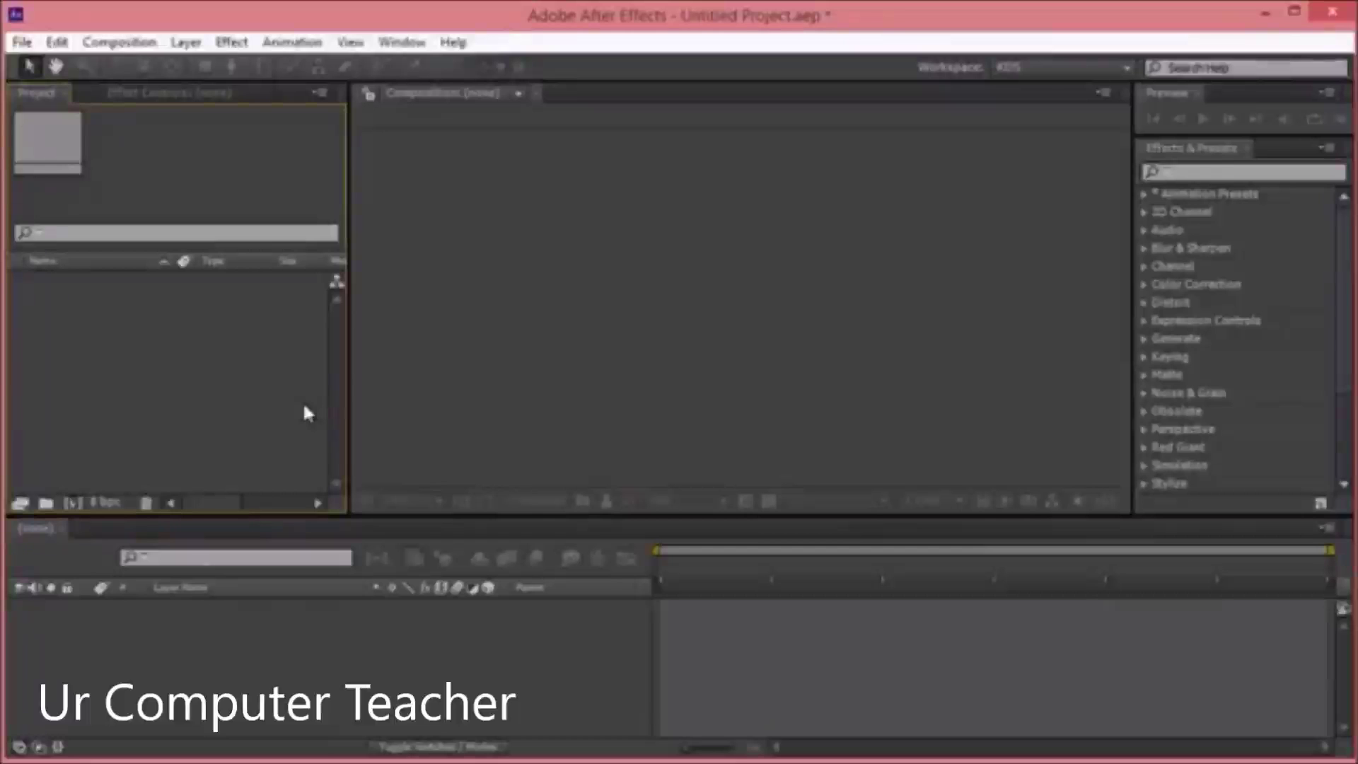
- Create a new composition named "text comp" with the HDTV 1080 29.97 preset
click(219, 608)
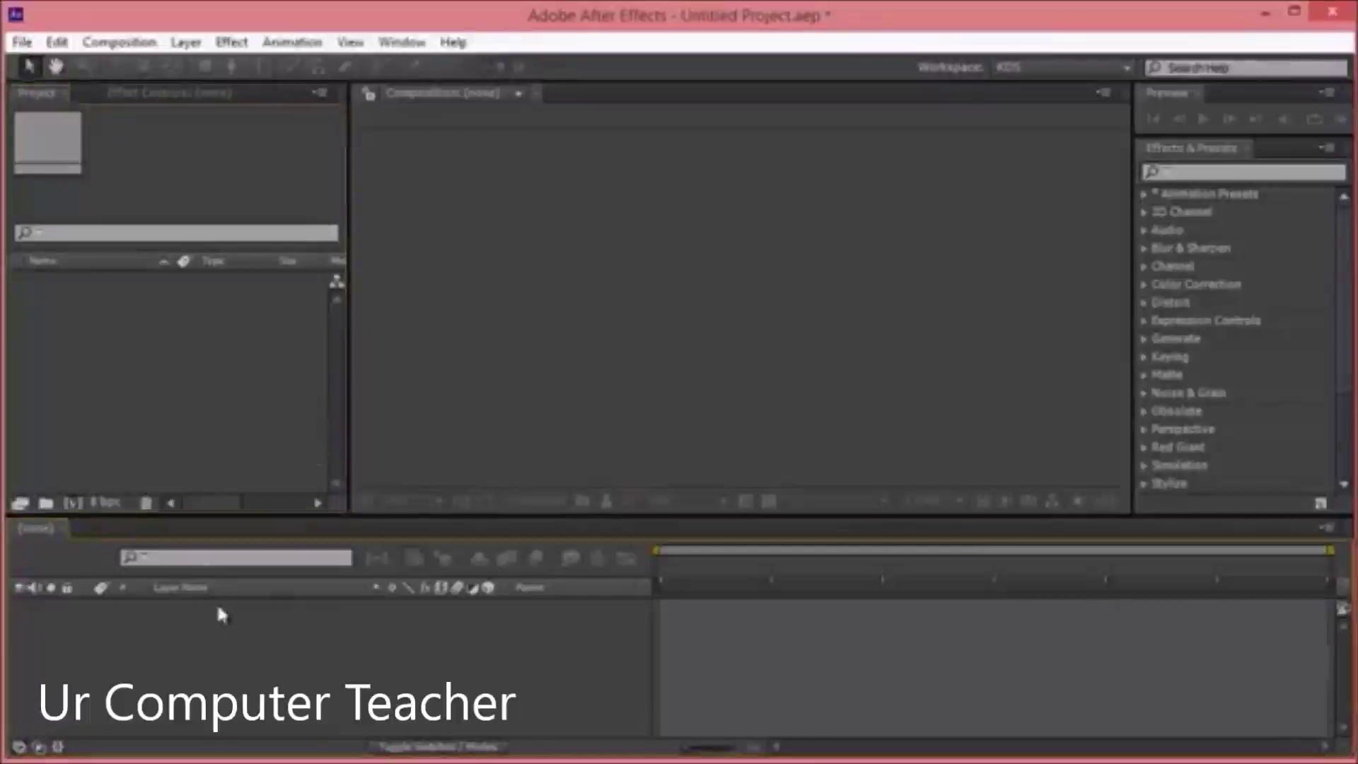
key(ctrl+n)
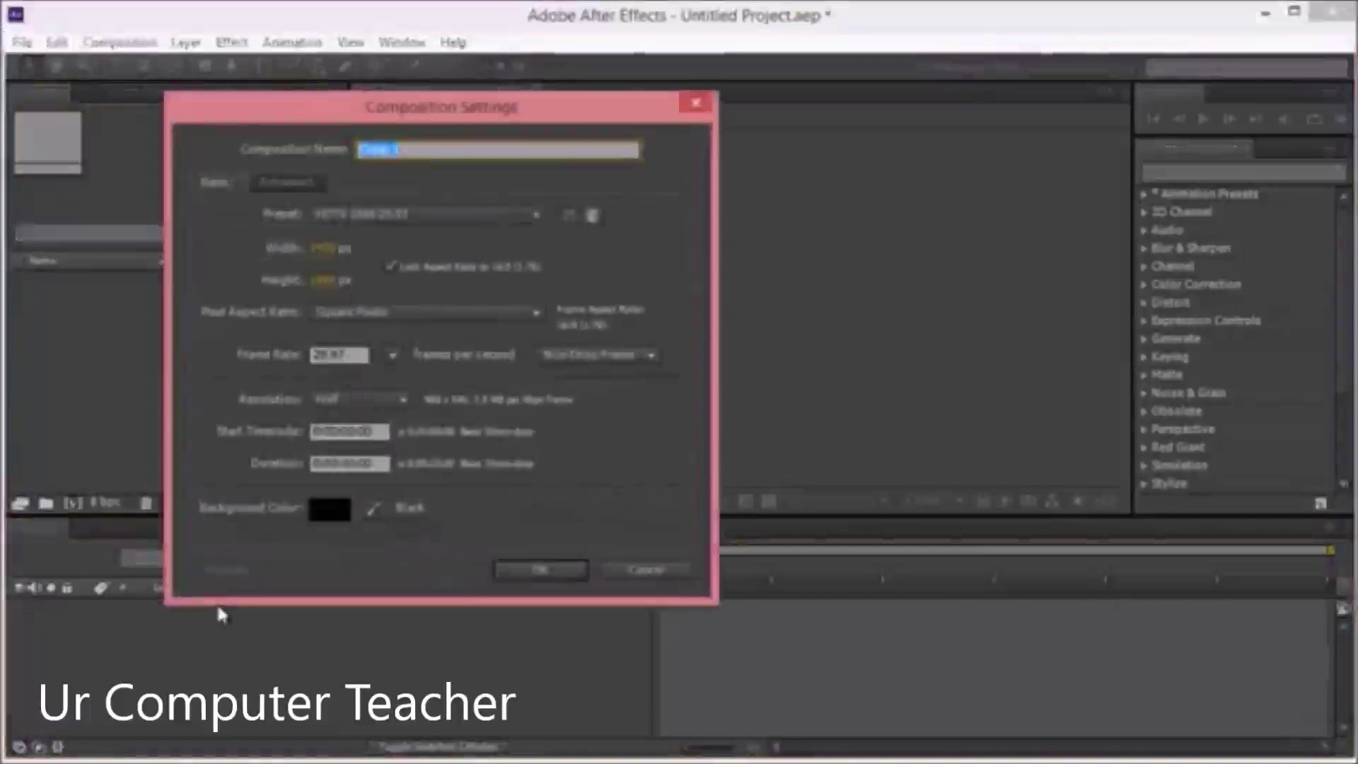
text(st c)
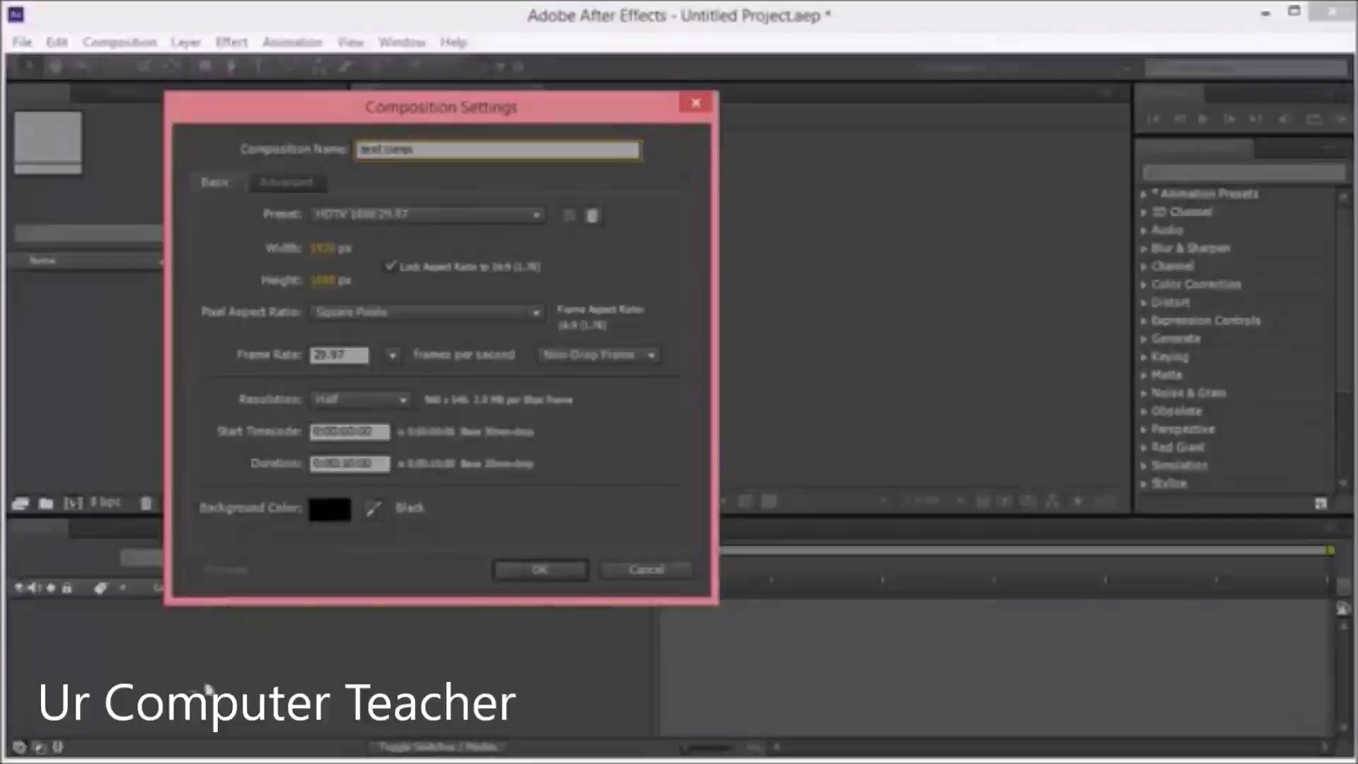
click(327, 251)
click(562, 573)
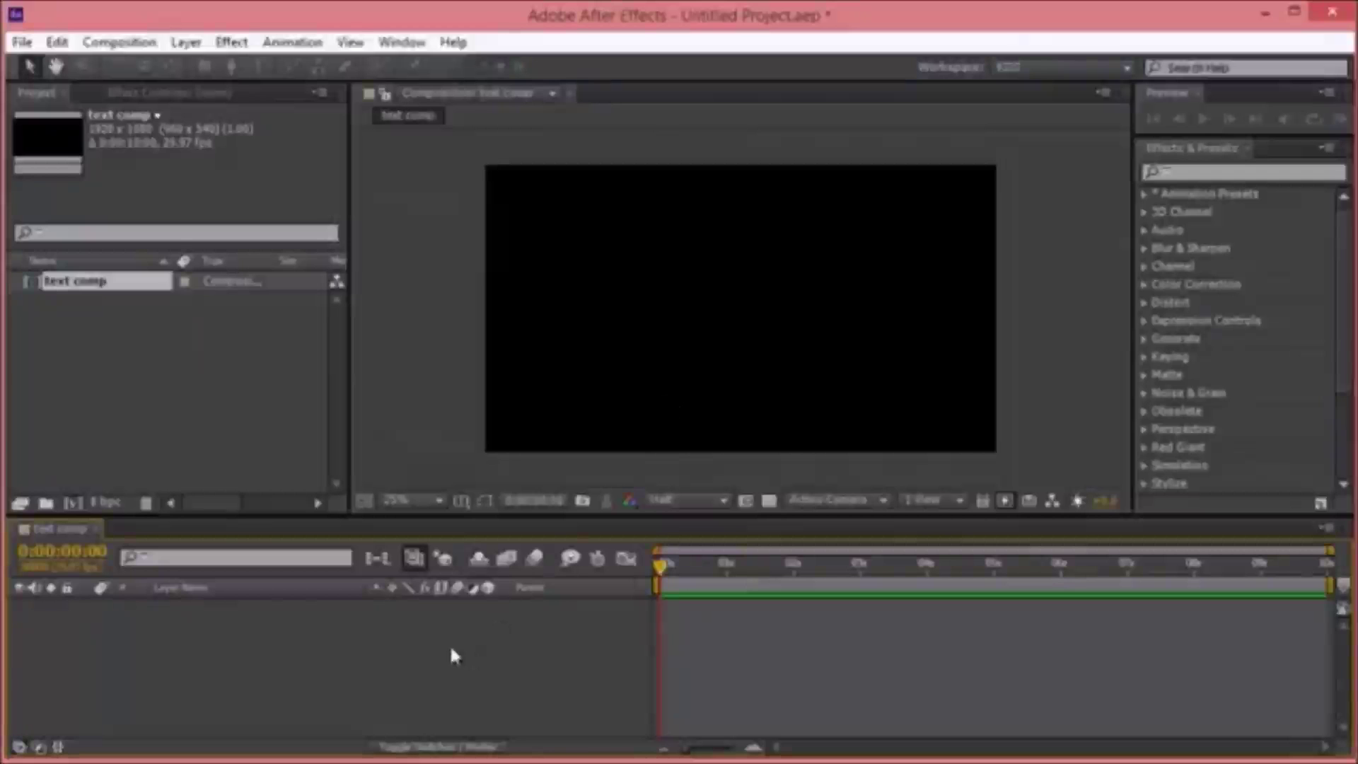
click(187, 43)
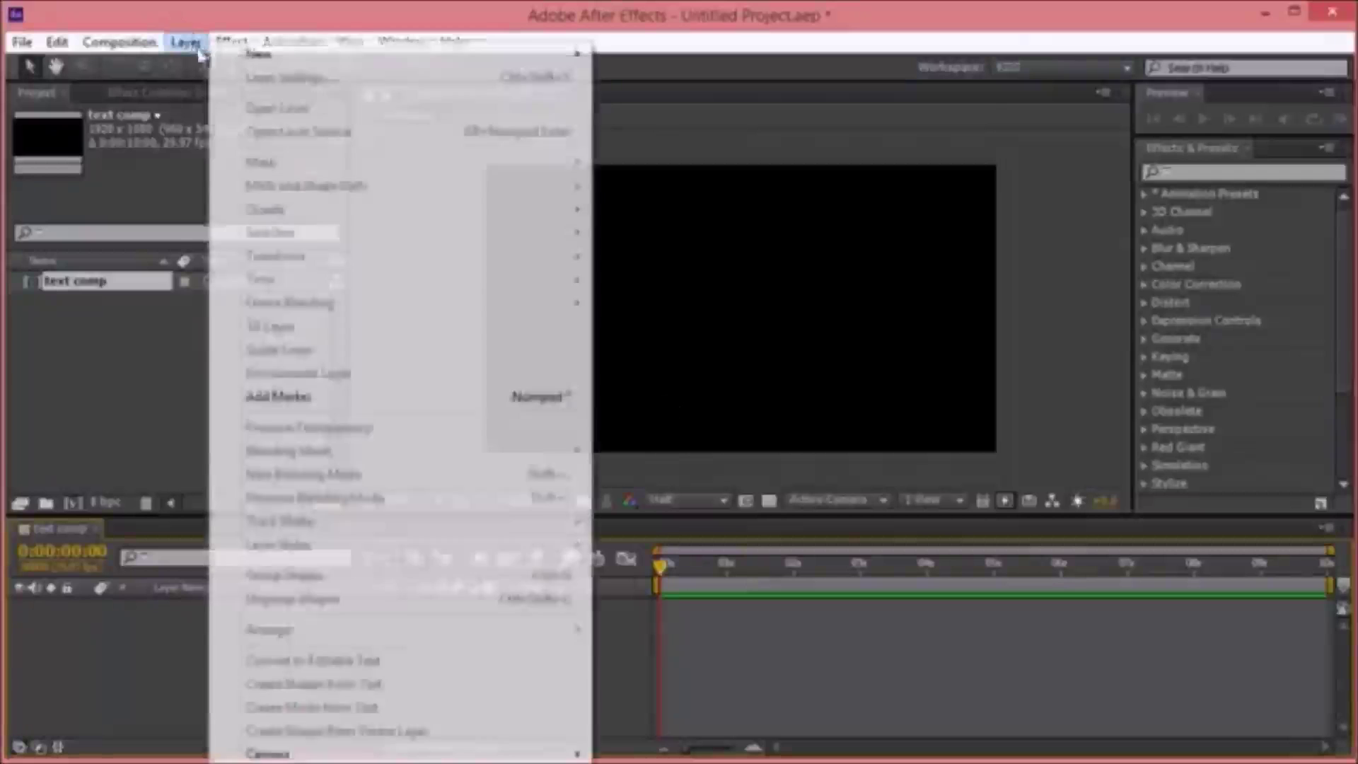
mouse_move(306, 55)
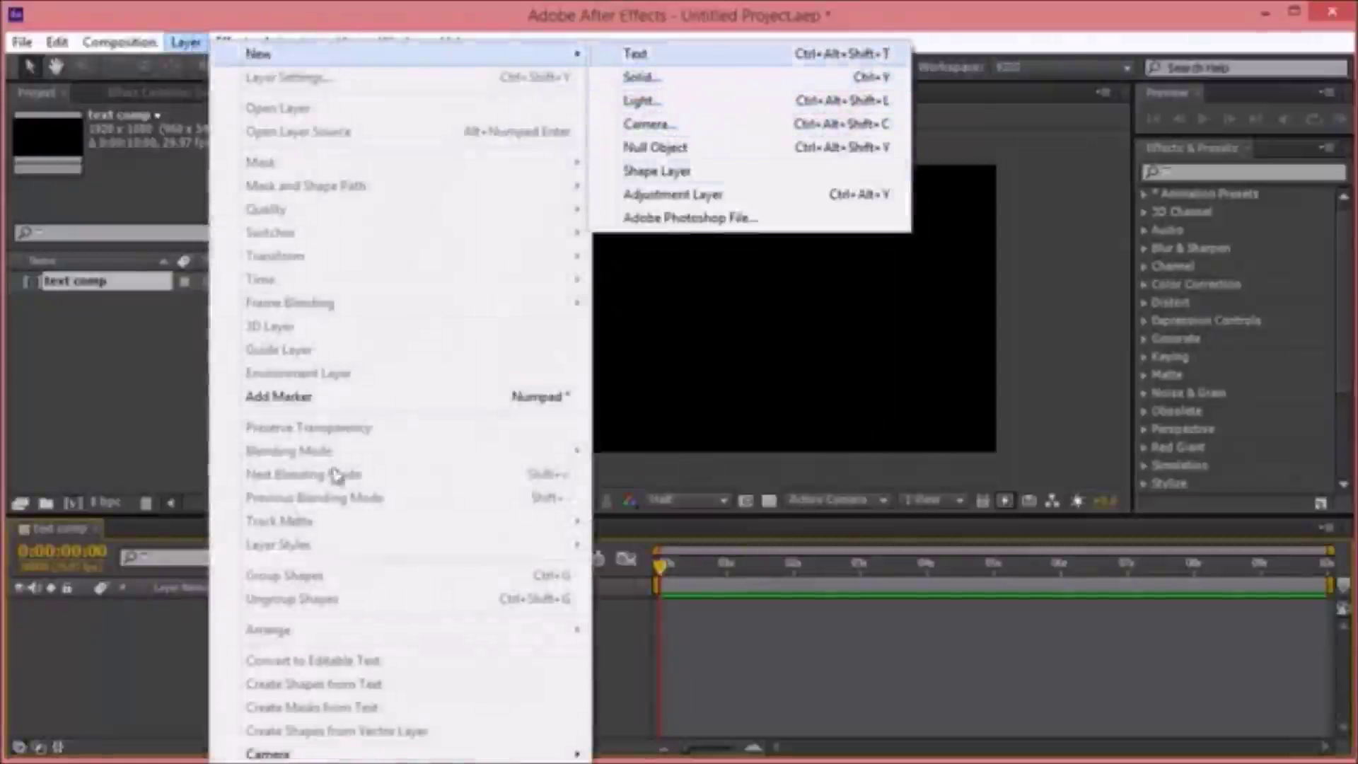
right_click(110, 671)
mouse_move(219, 446)
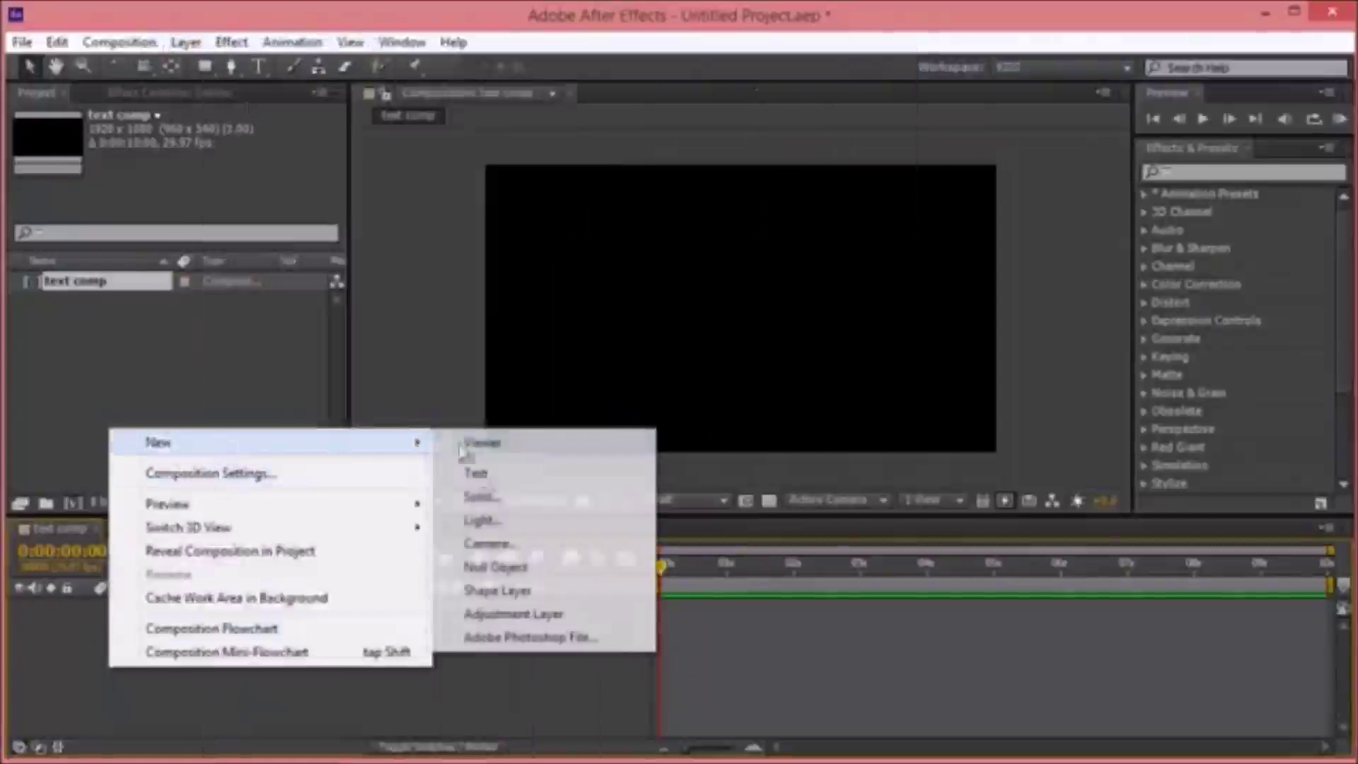
click(506, 682)
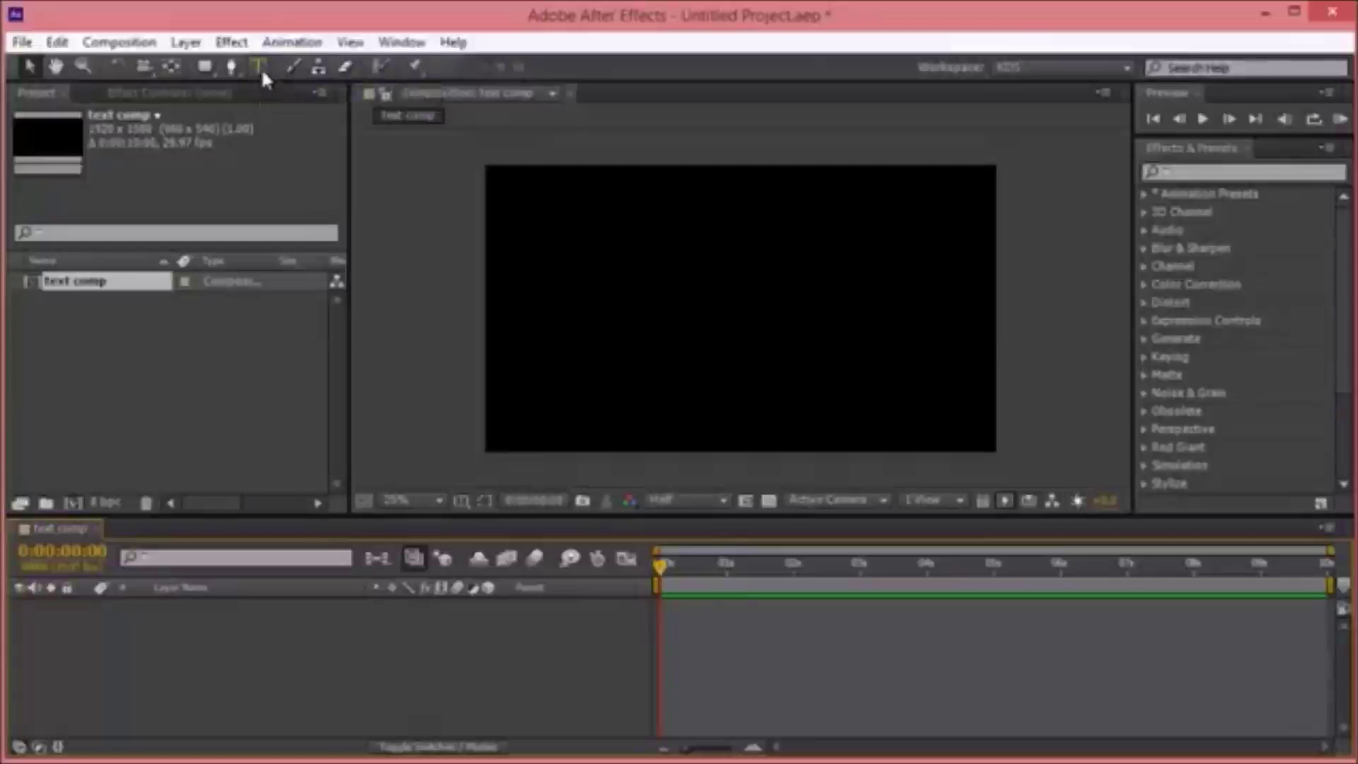
- Add a text layer reading "Media Master" on two lines and move it close to the middle of the frame
mouse_move(261, 66)
mouse_down()
mouse_move(362, 88)
mouse_move(357, 72)
mouse_move(363, 93)
mouse_move(358, 71)
mouse_move(405, 176)
mouse_move(357, 280)
mouse_move(106, 269)
mouse_move(363, 114)
mouse_move(358, 86)
mouse_move(758, 224)
mouse_move(734, 382)
mouse_move(387, 139)
mouse_move(357, 74)
mouse_up()
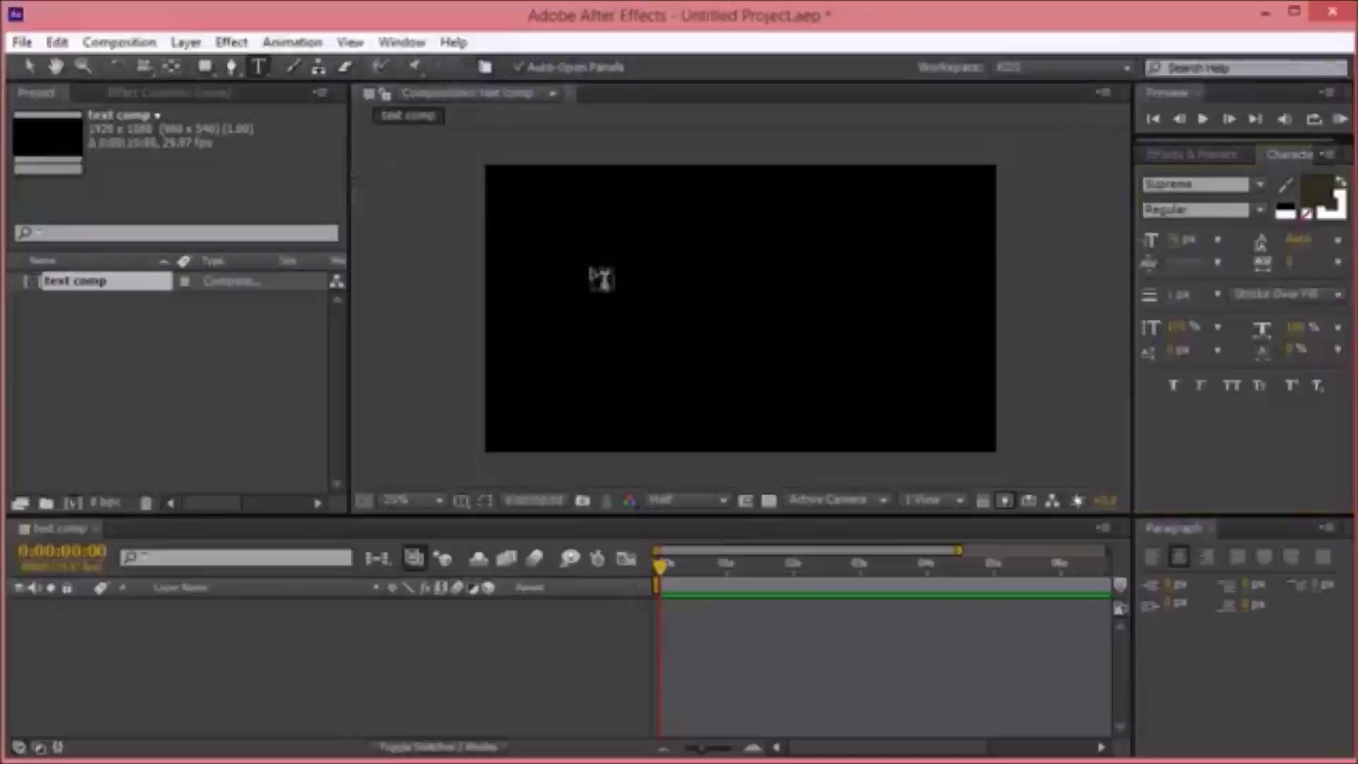
click(562, 296)
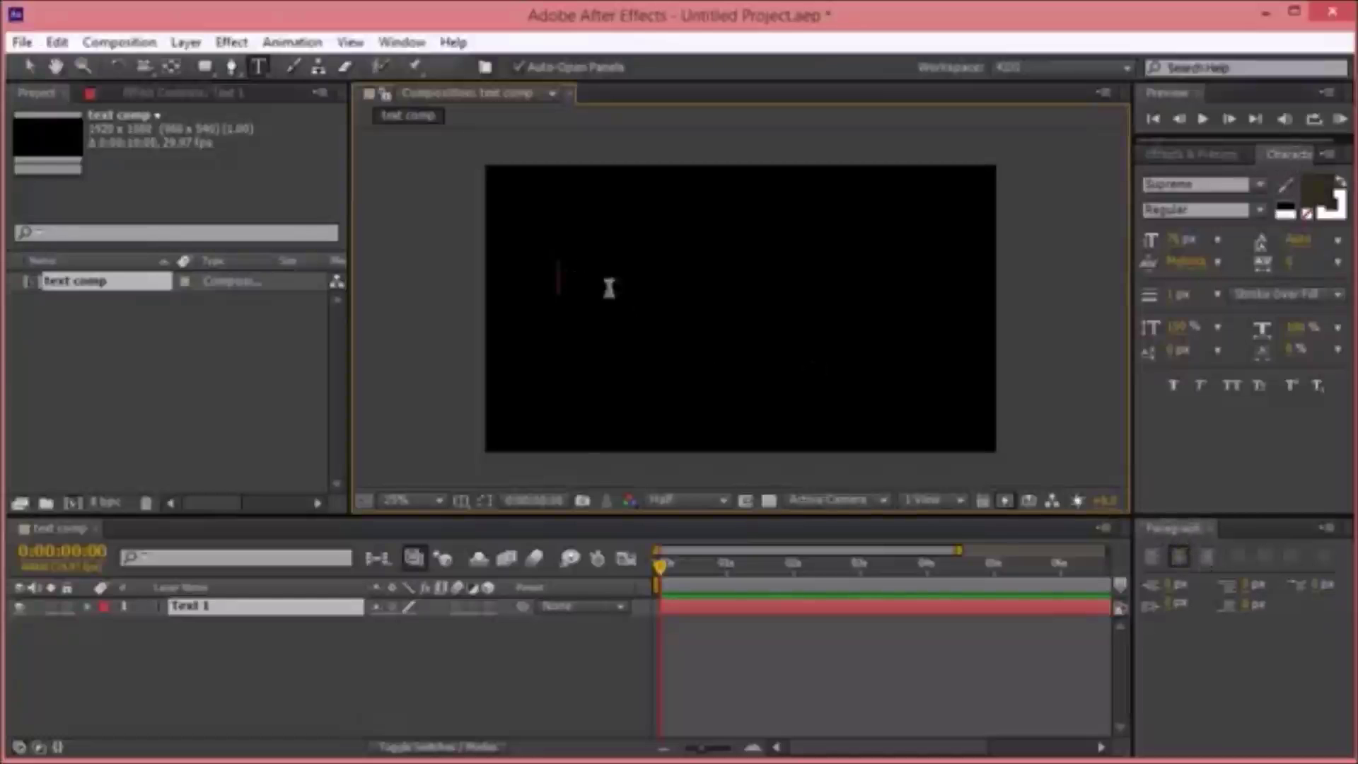
text(media)
key(Return)
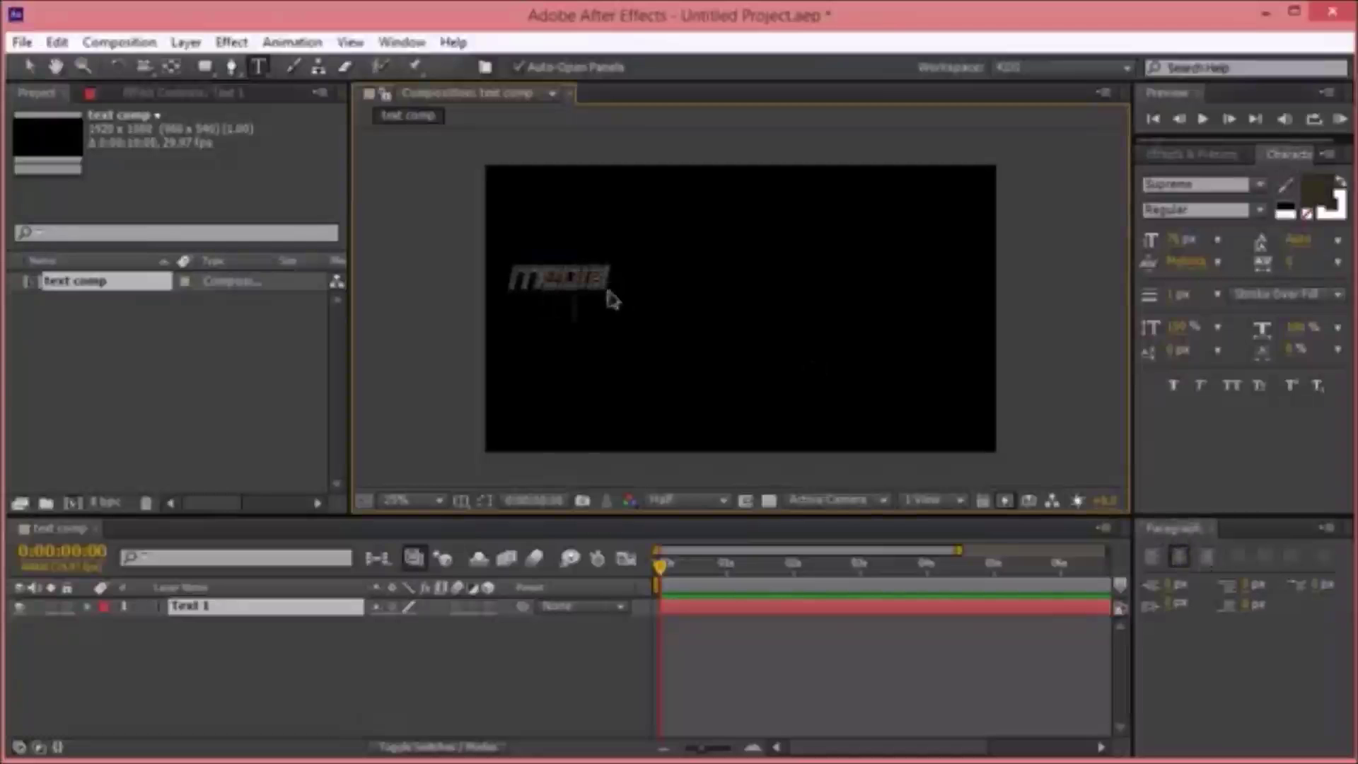
text(maste)
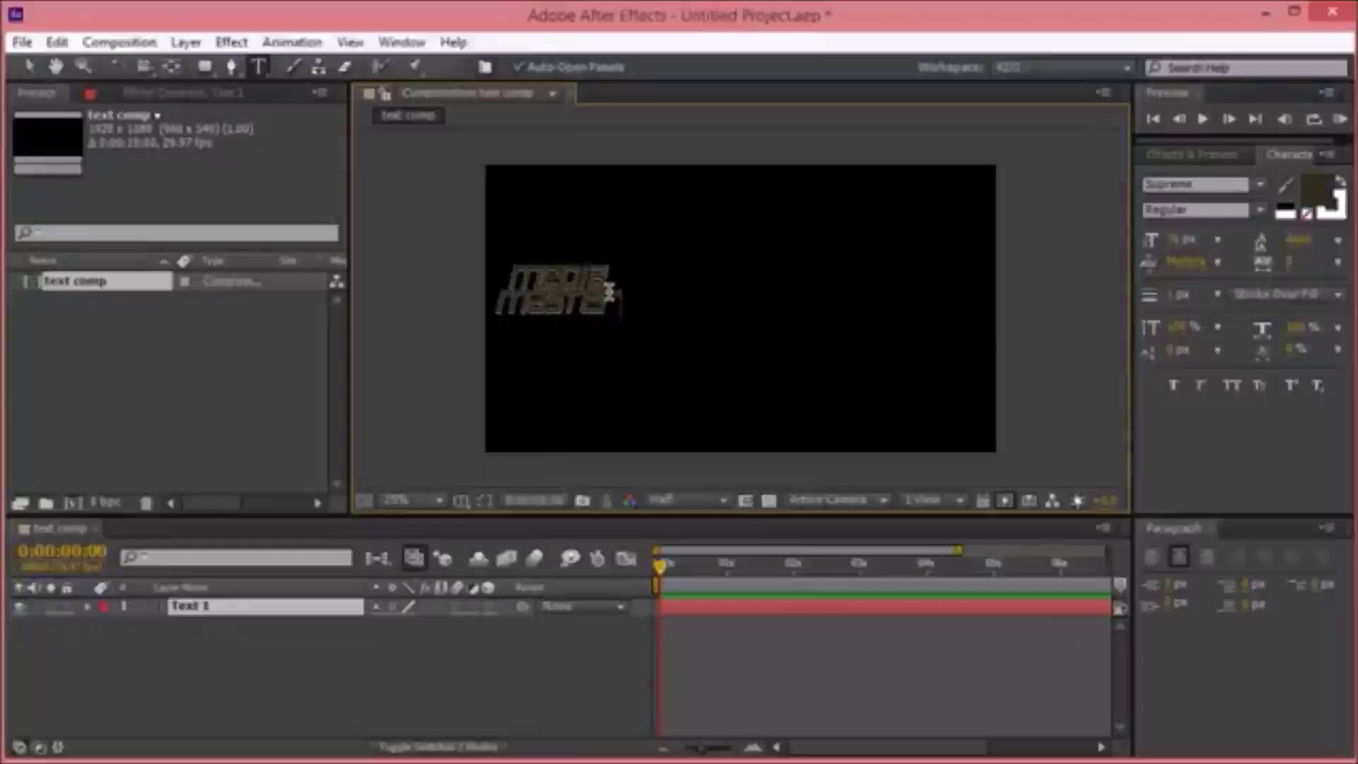
text(r)
key(ctrl+a)
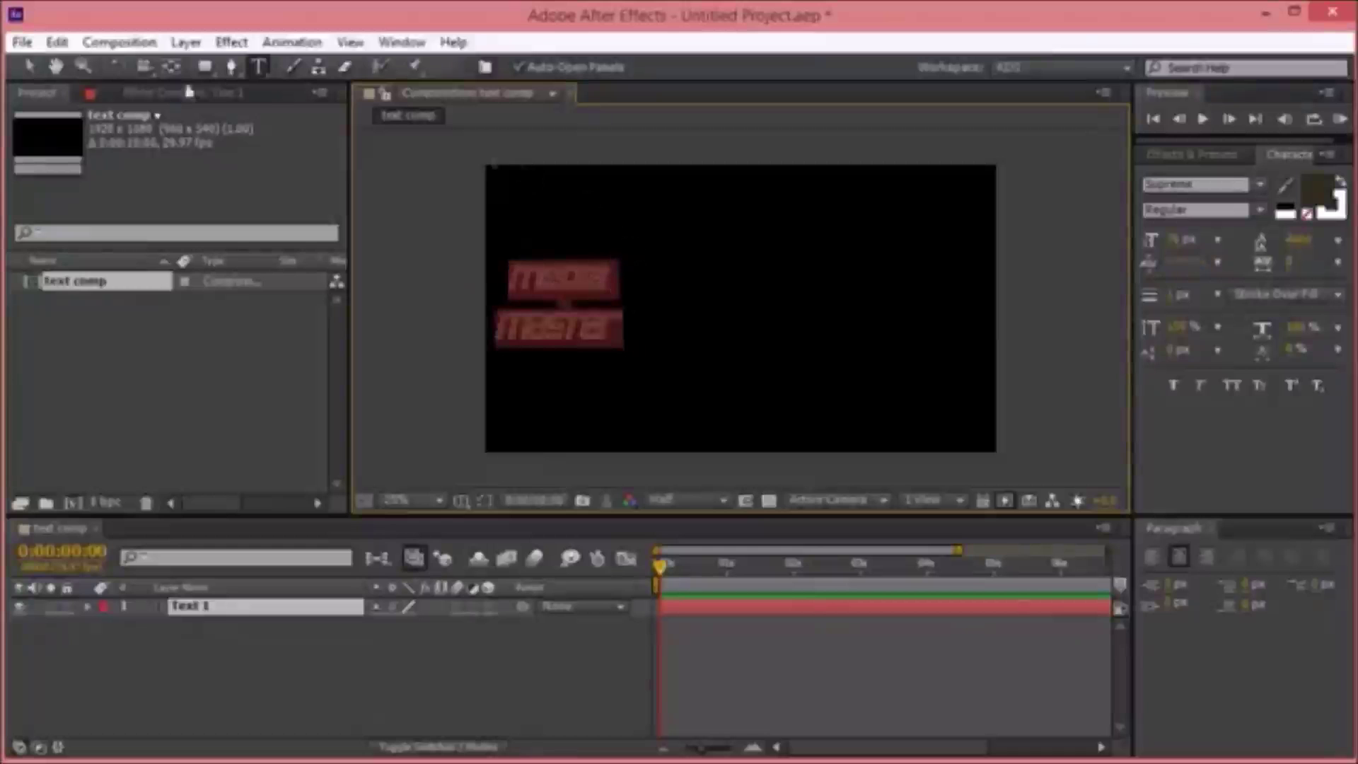
click(30, 68)
drag(576, 309, 753, 314)
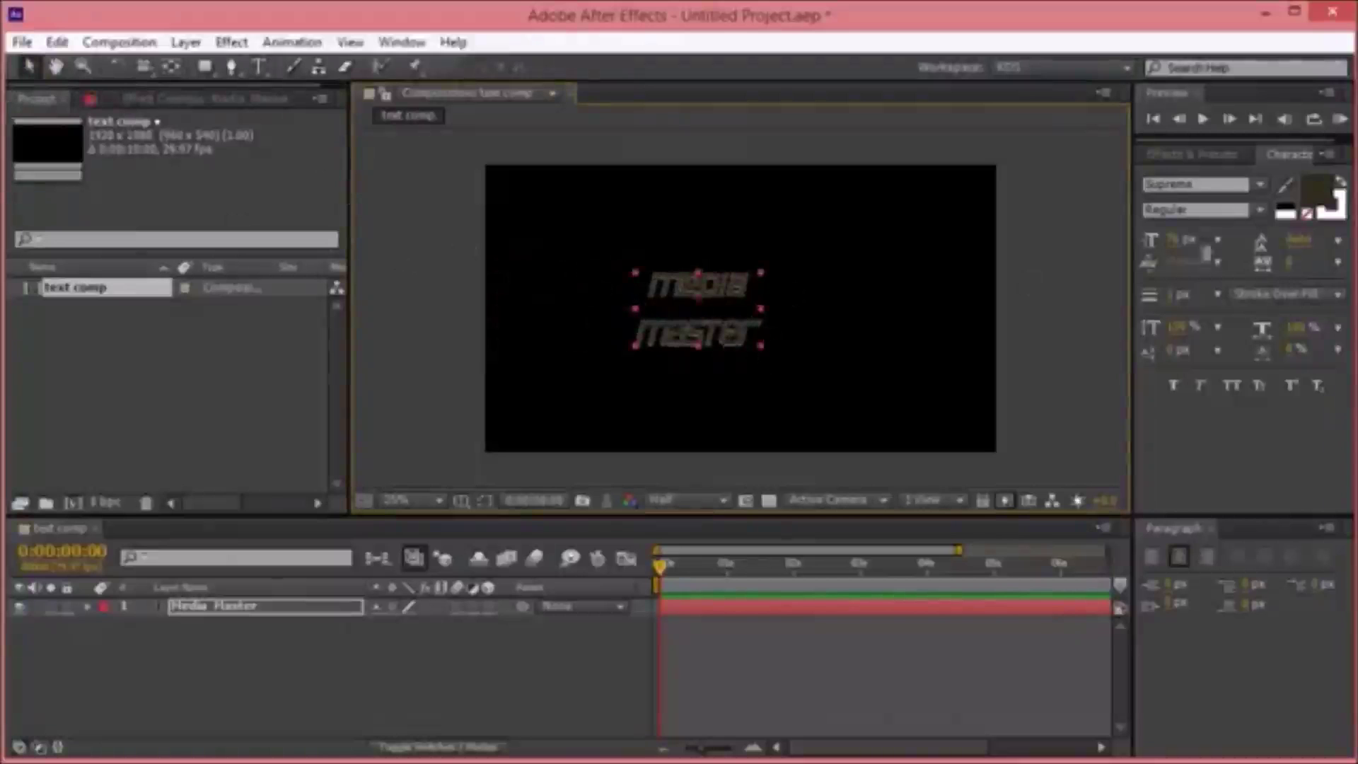
click(1273, 159)
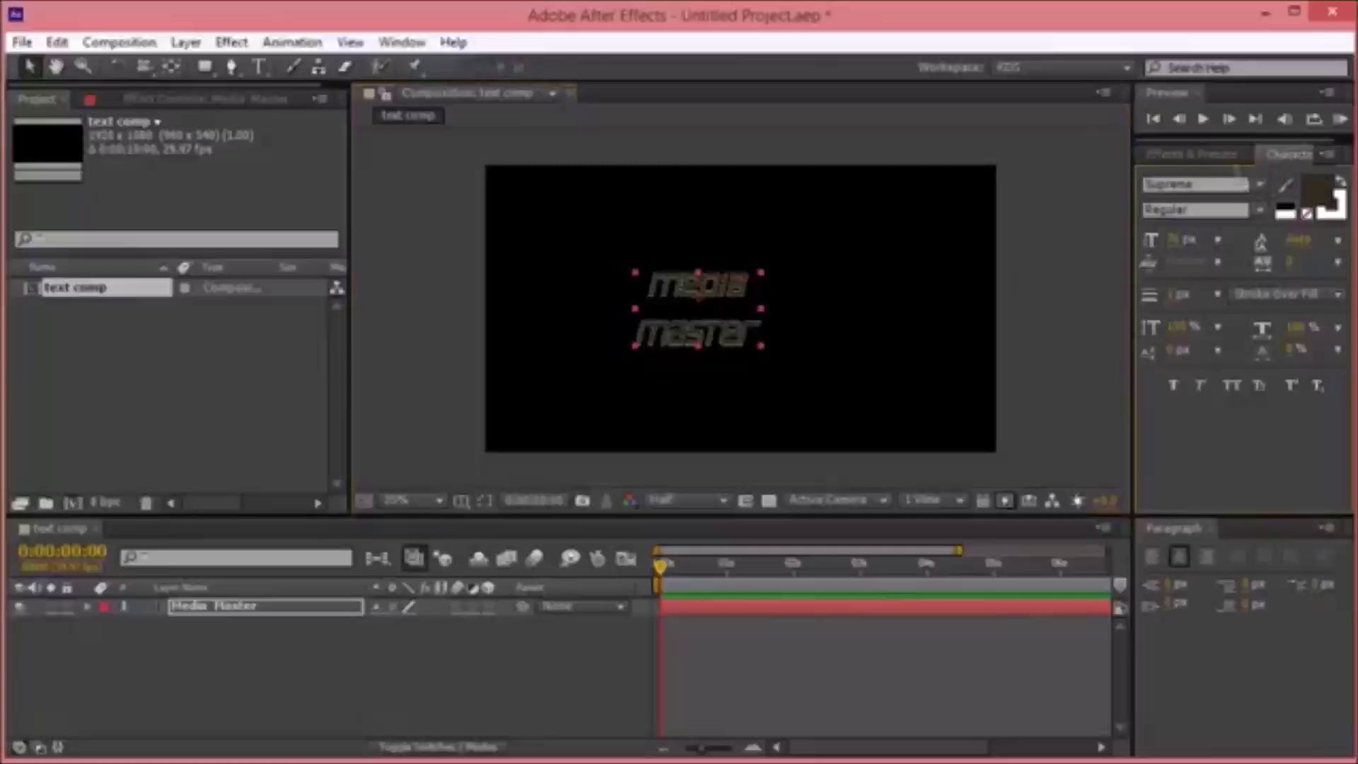
click(1220, 185)
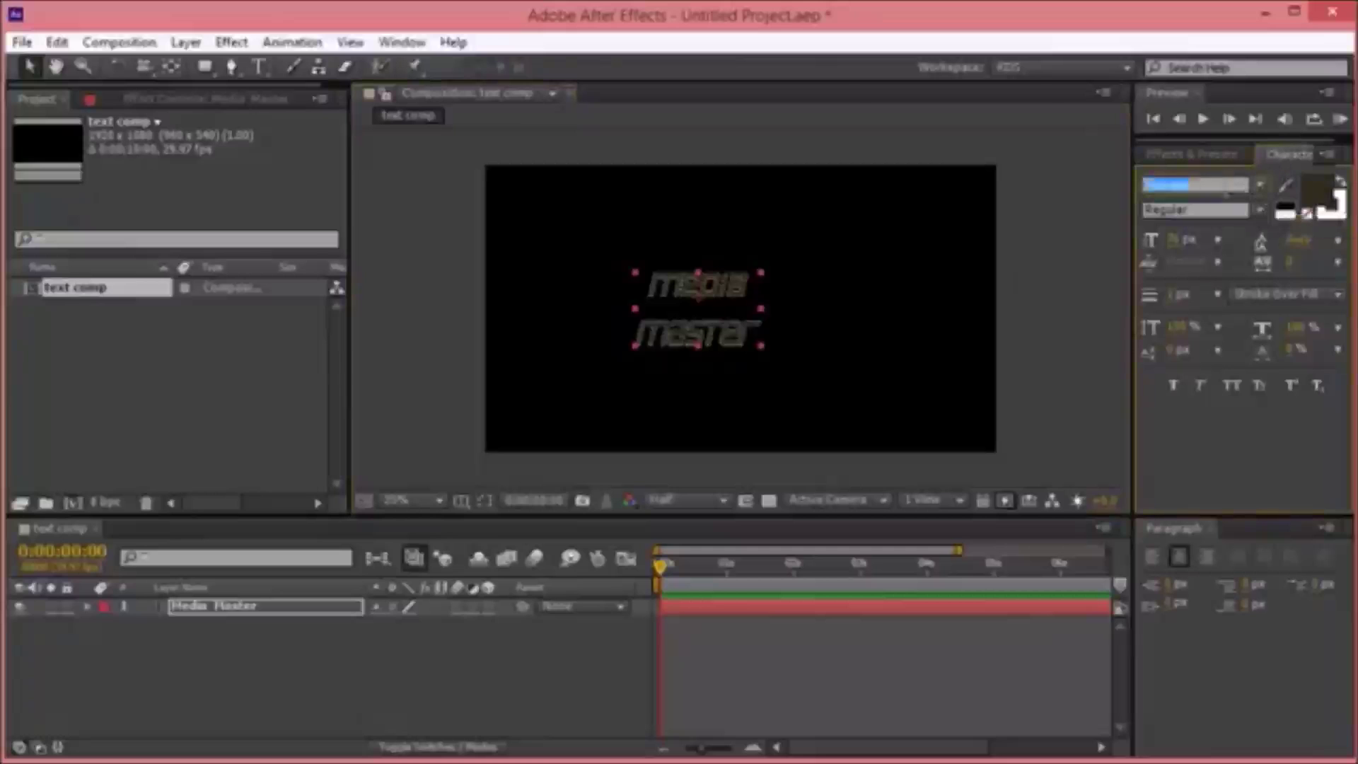
click(1260, 210)
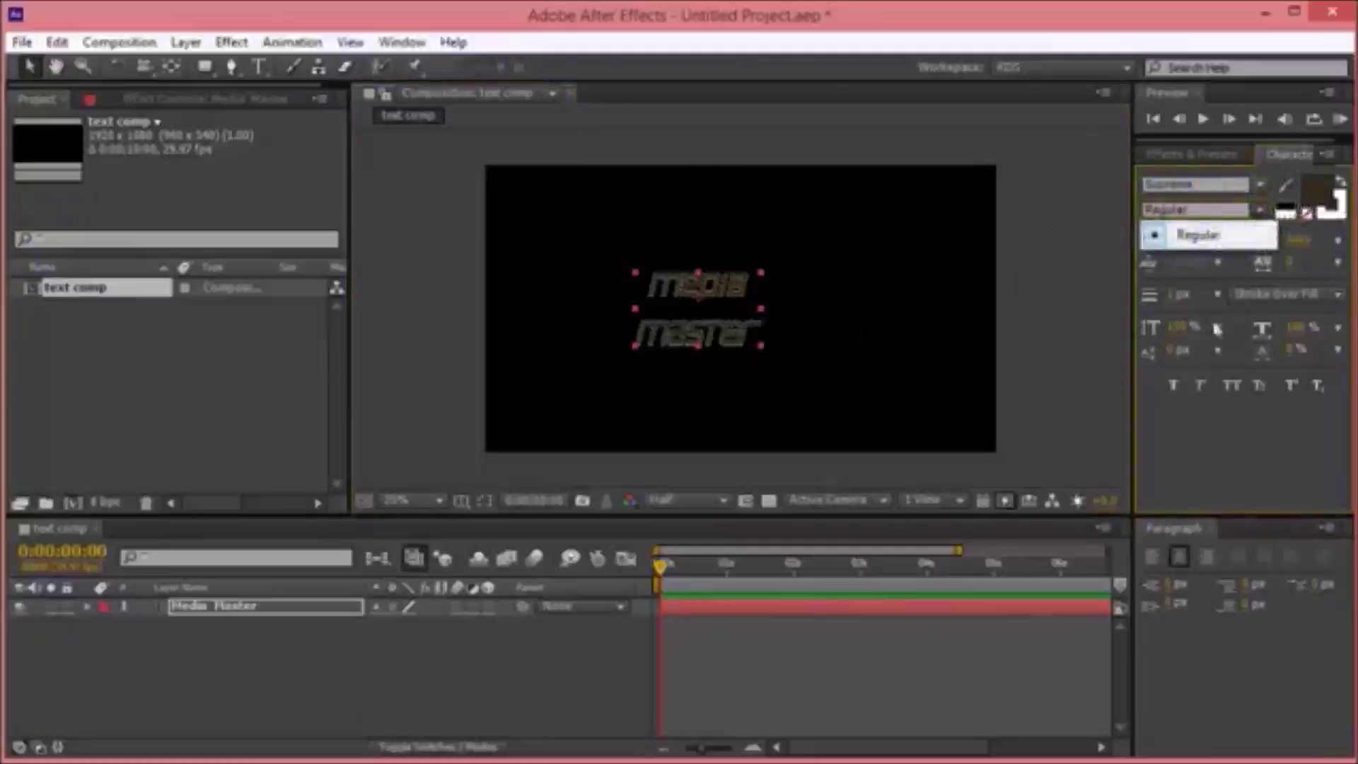
click(1209, 294)
- Enlarge the Media Master text to 200 px and recentre it in the frame
click(1192, 241)
key(Up)
key(Up)
key(Up)
key(Up)
key(Up)
key(Up)
key(Up)
key(Up)
key(Up)
key(Up)
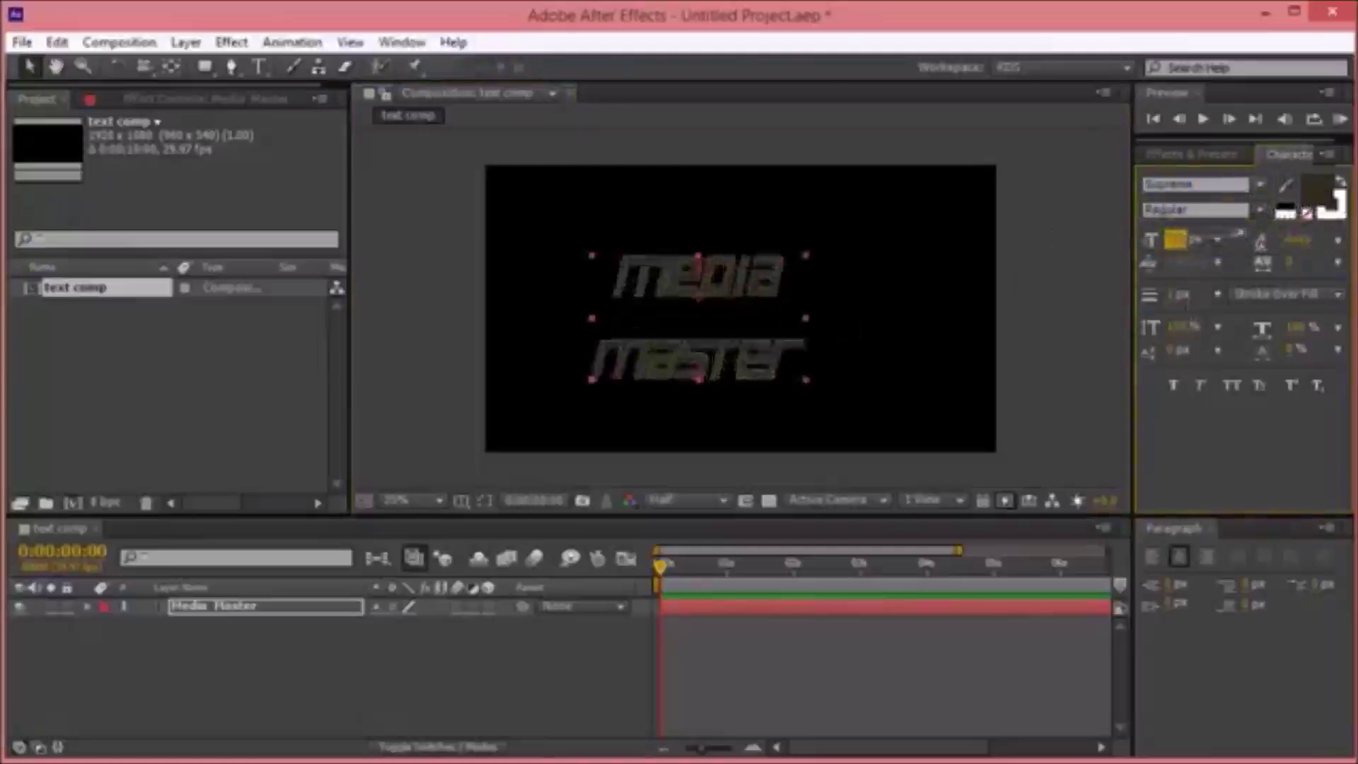
key(Return)
mouse_move(1178, 249)
mouse_down()
mouse_move(1111, 249)
mouse_move(1202, 249)
mouse_up()
drag(670, 346, 715, 330)
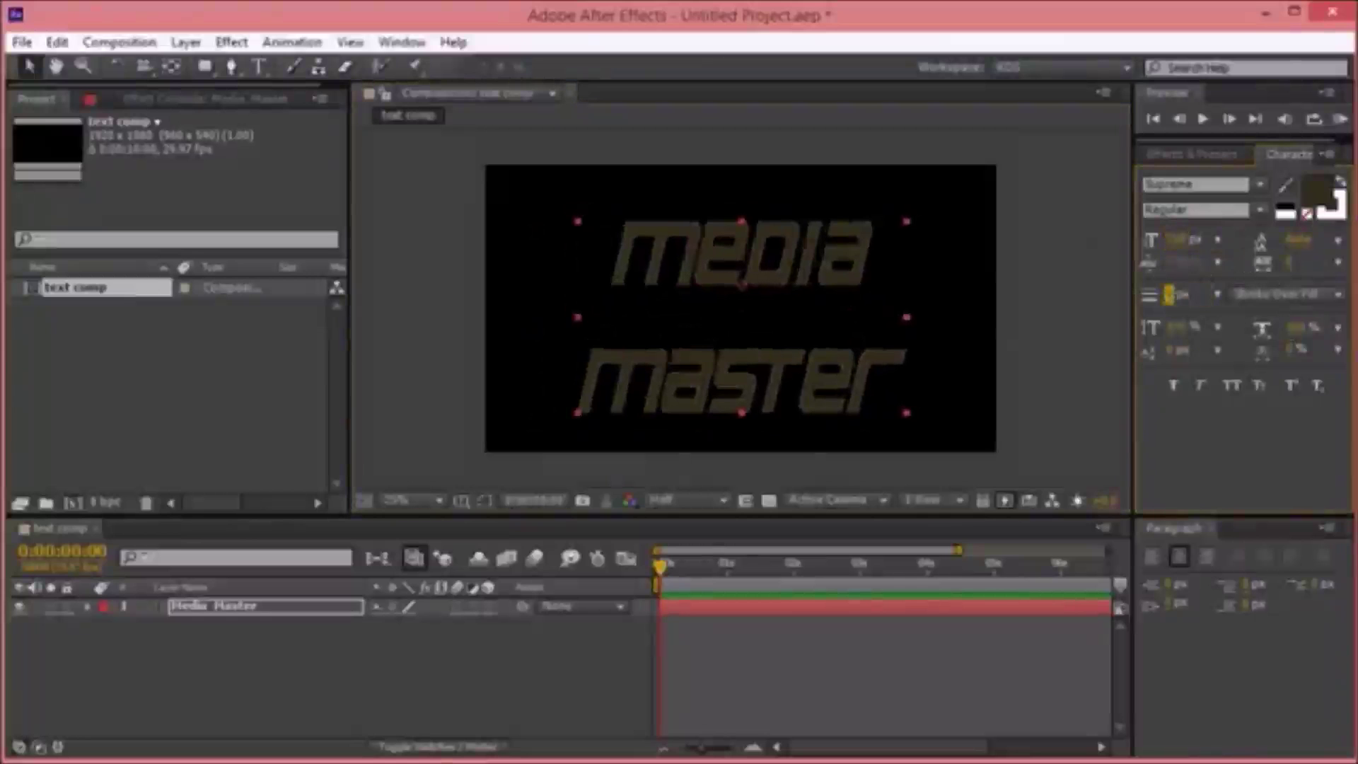
- Change the fill colour of the Media Master text to bright red
click(1319, 195)
drag(366, 303, 372, 227)
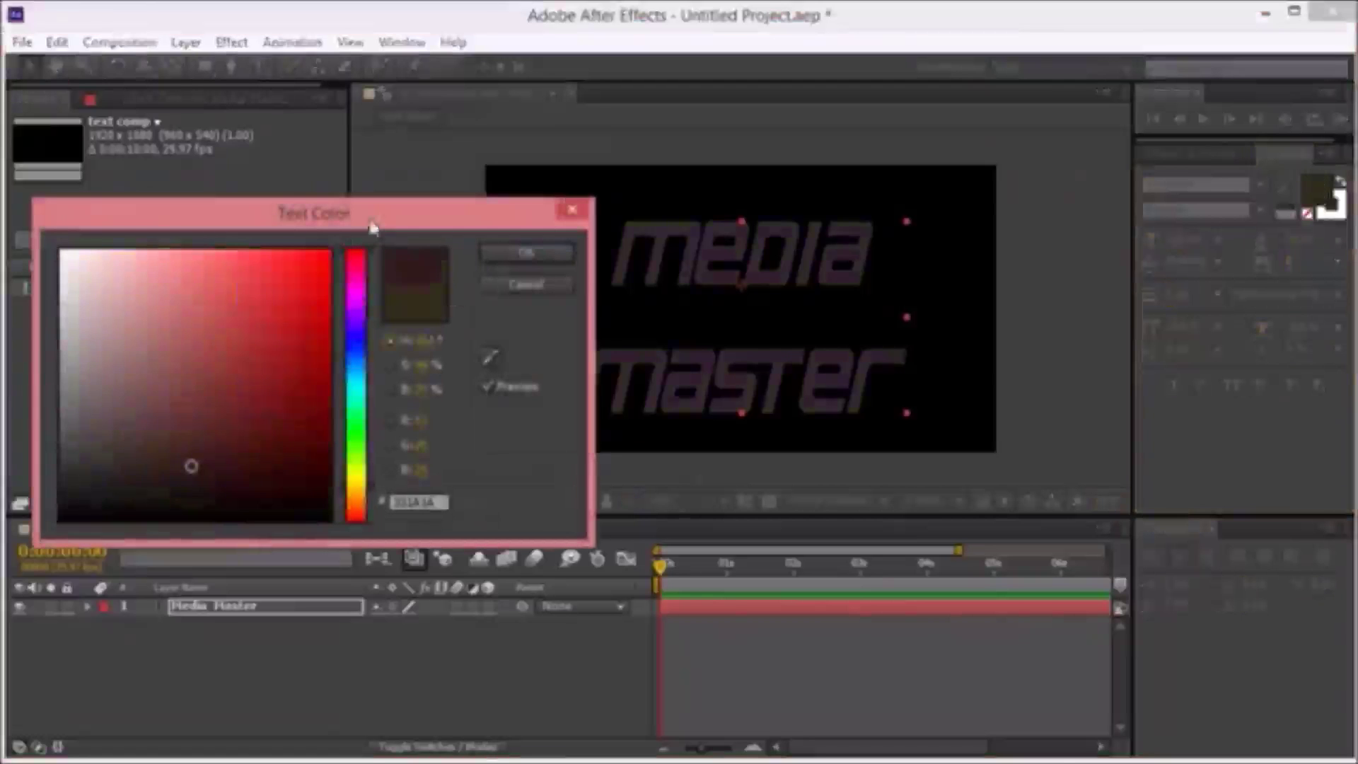
click(525, 252)
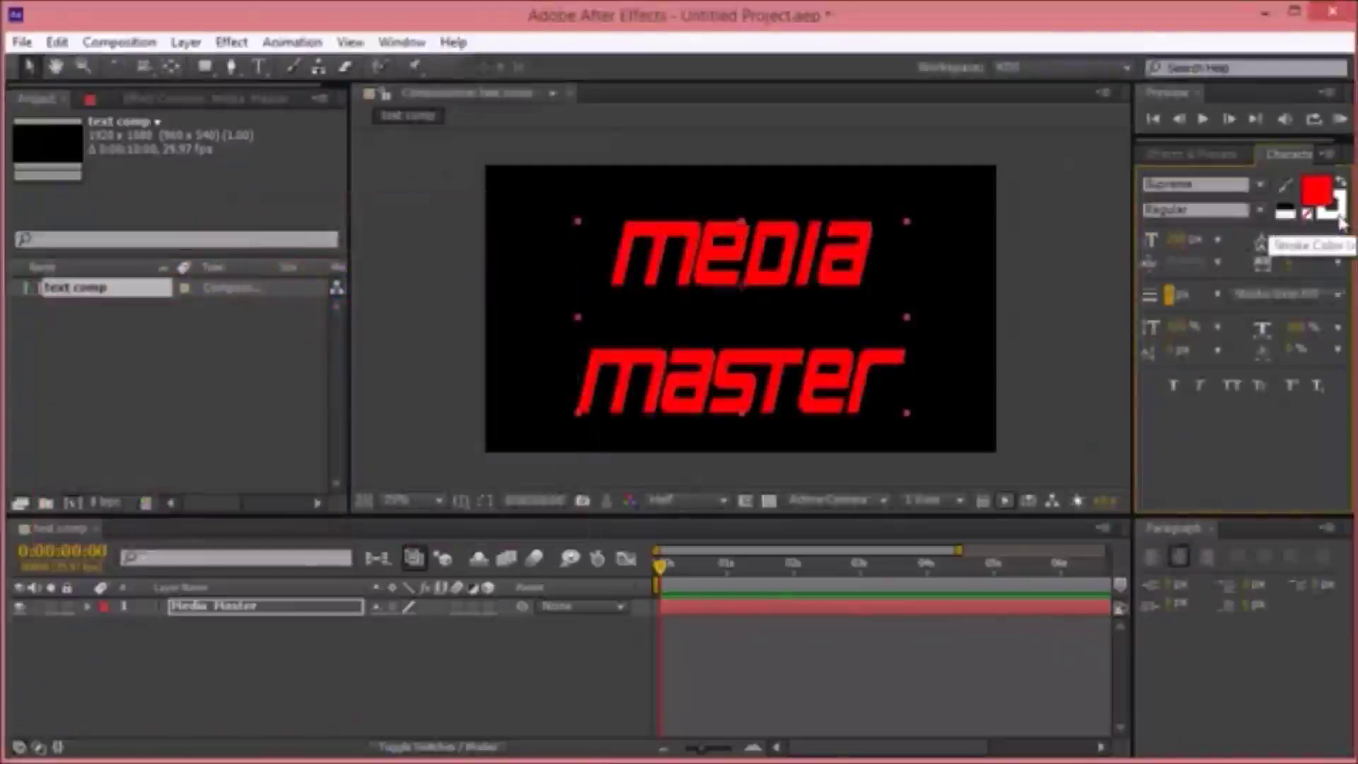
- Give the Media Master text a white stroke with a width of 3 px
click(1336, 219)
click(1337, 221)
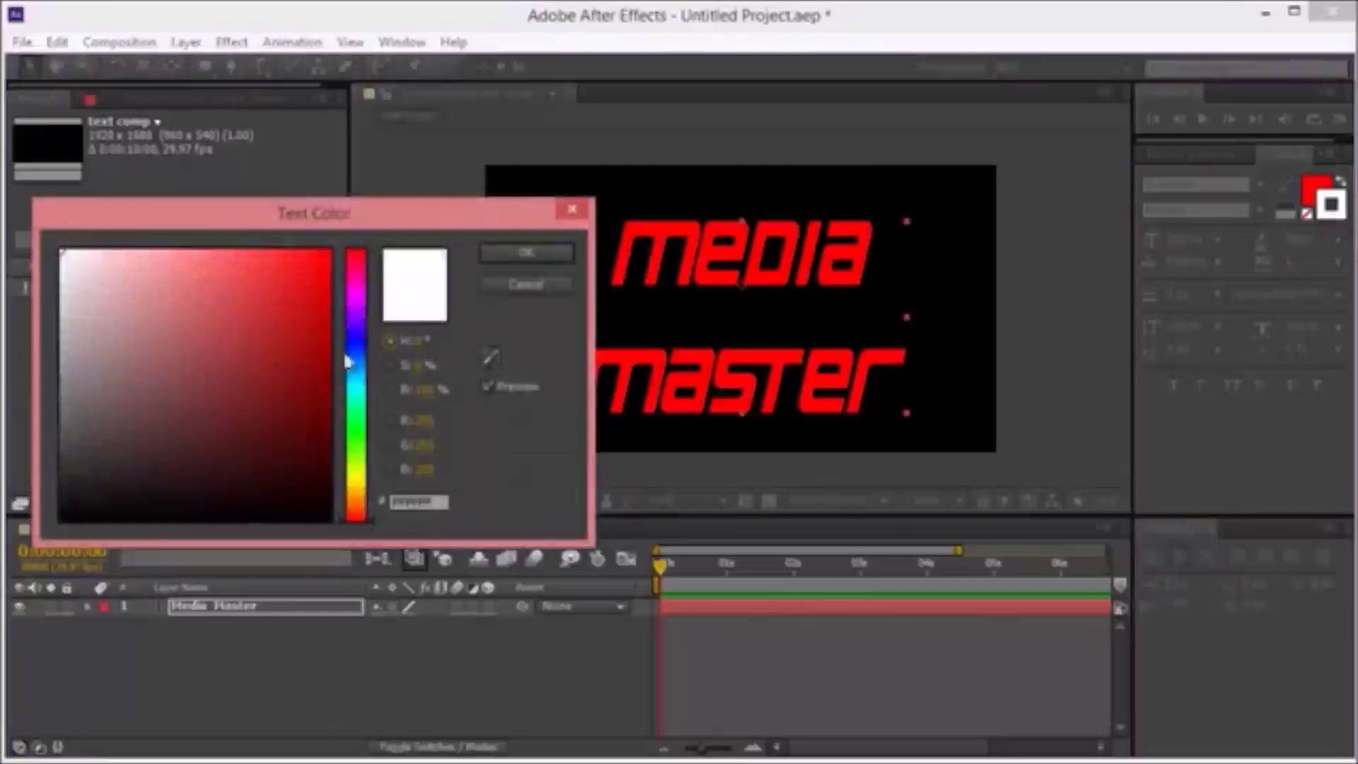
click(523, 252)
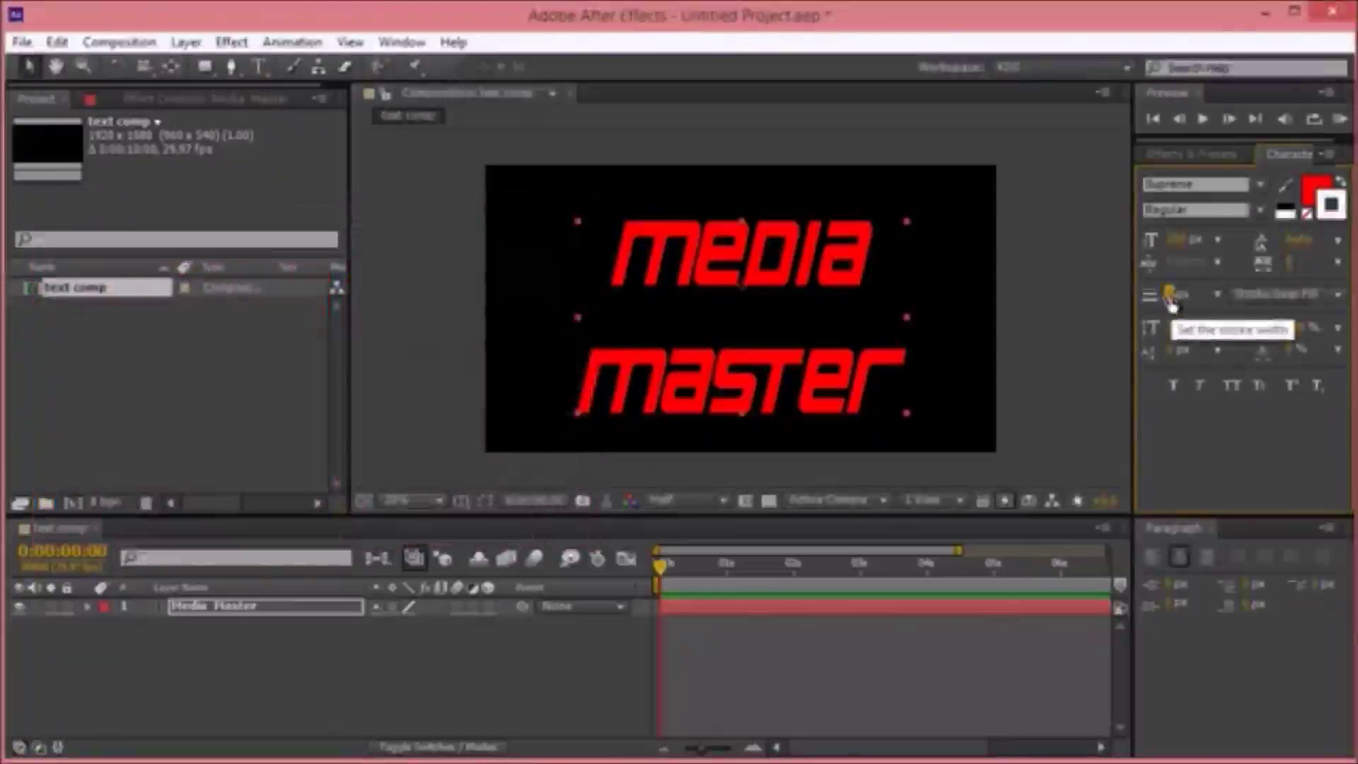
click(1171, 296)
key(Return)
scroll(794, 292, up, 4)
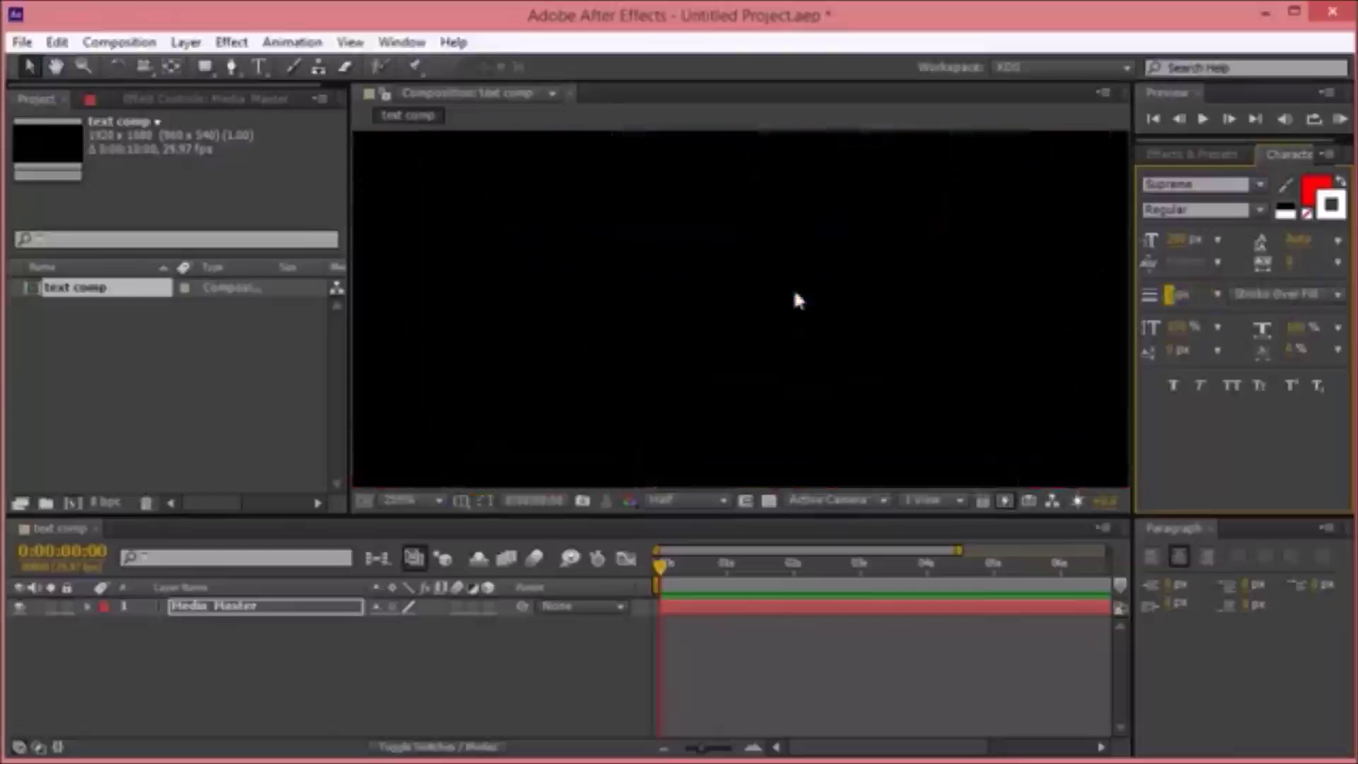
scroll(795, 292, down, 1)
drag(836, 212, 835, 441)
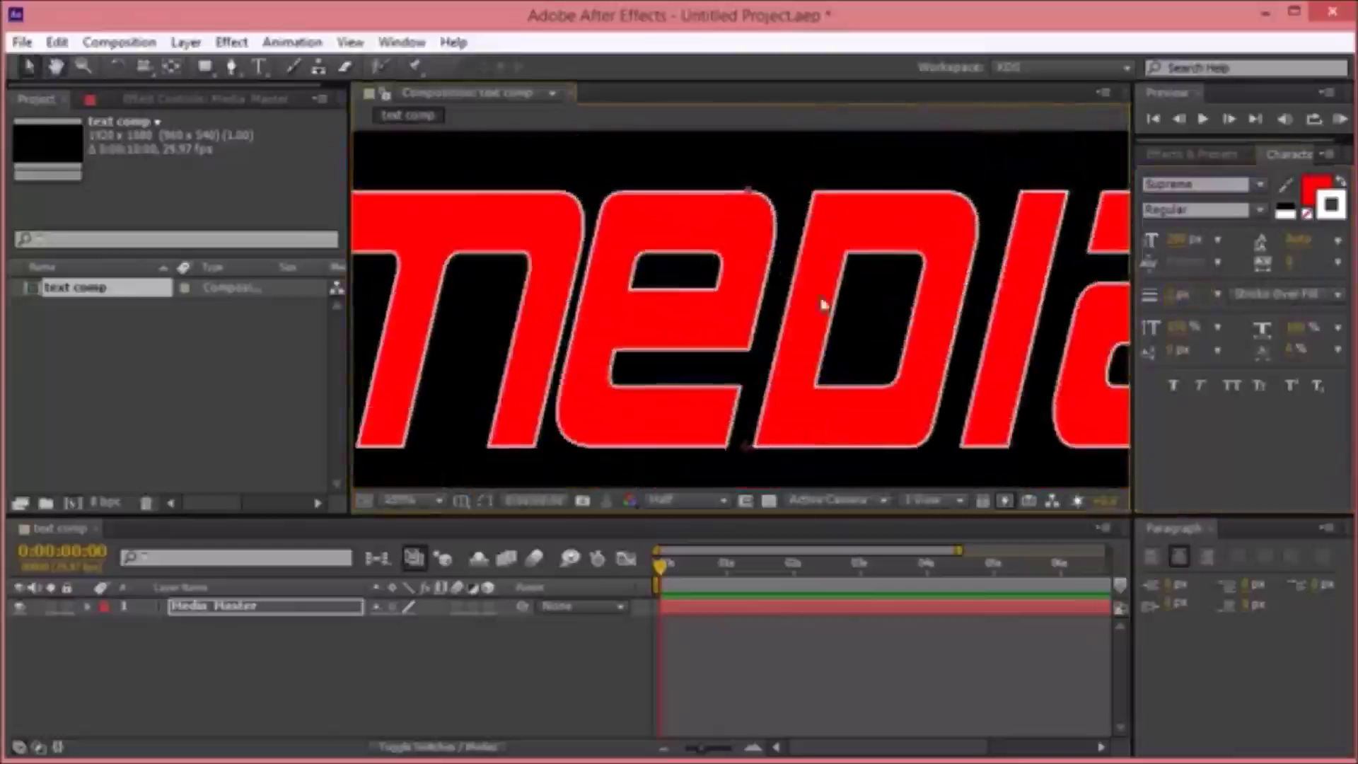
click(1173, 296)
text(3)
key(Return)
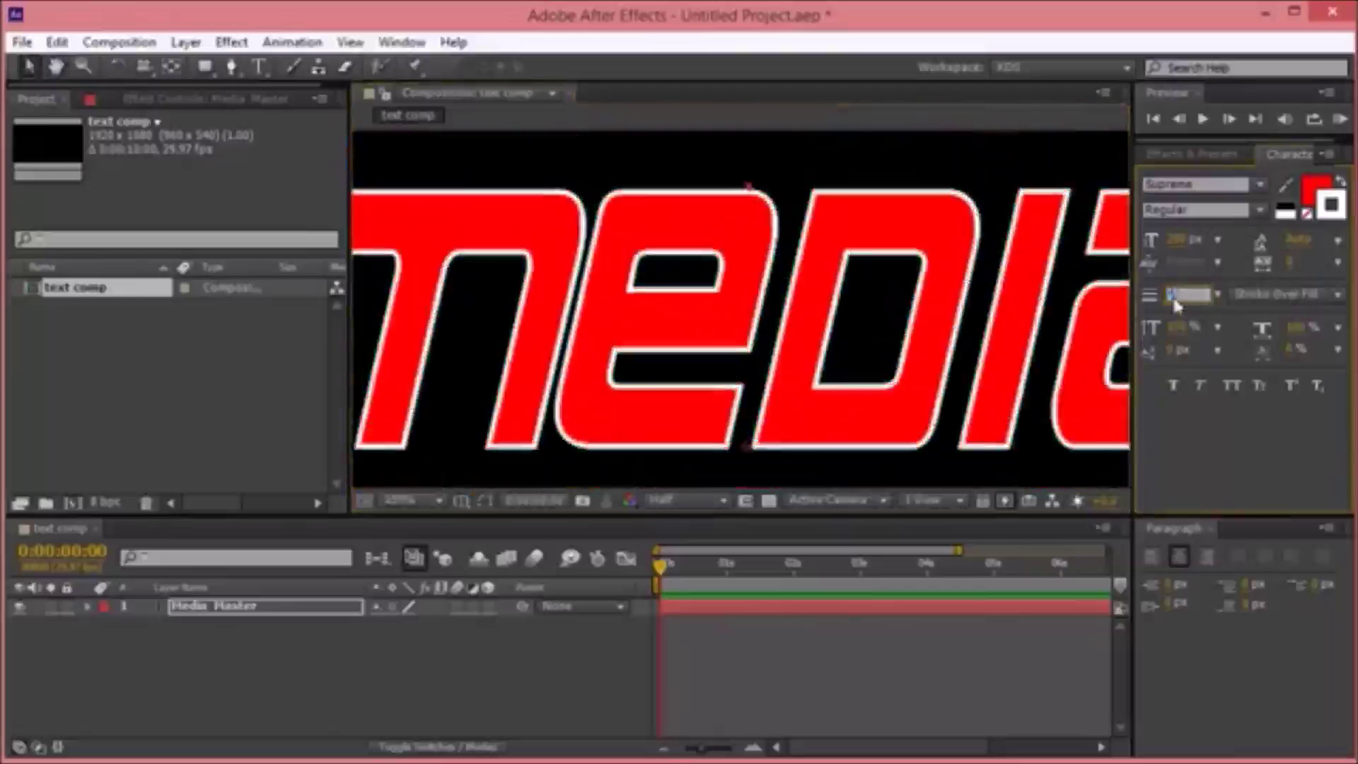
scroll(962, 270, down, 3)
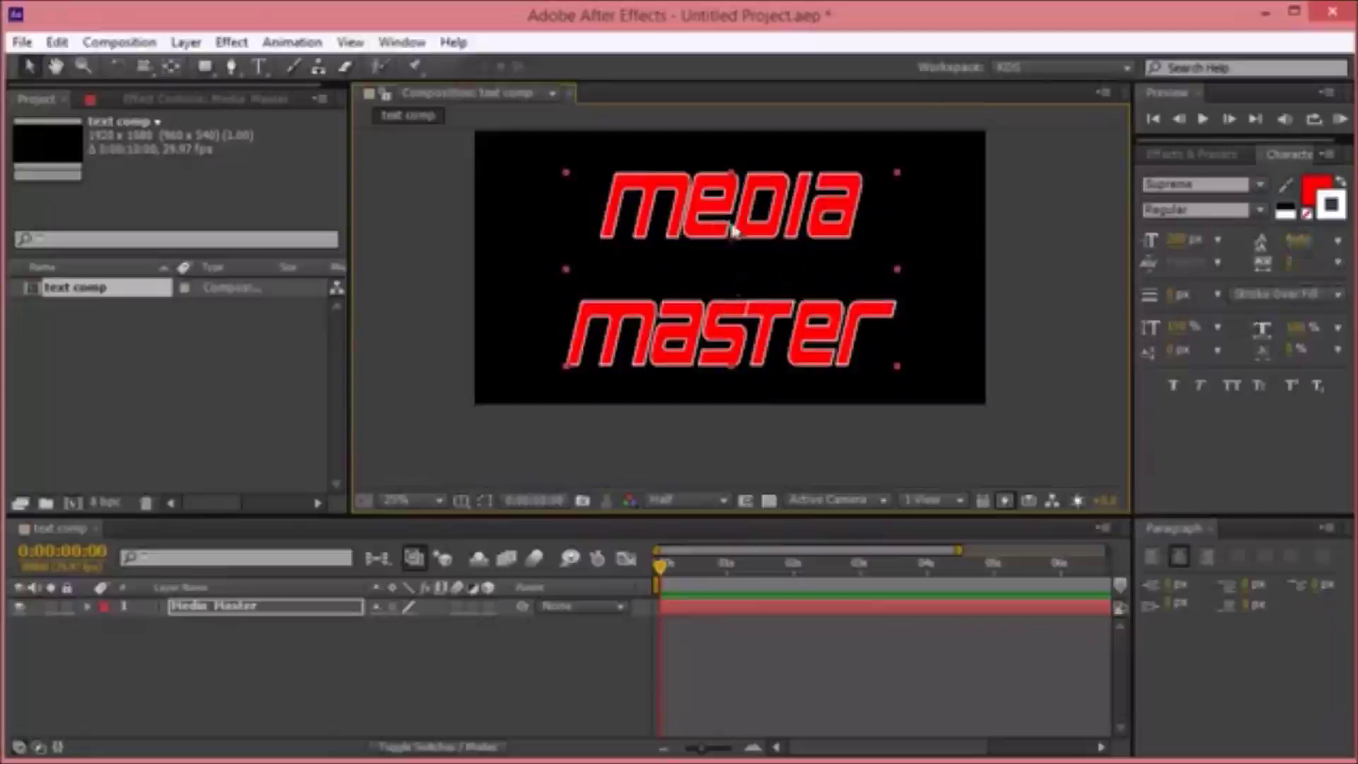
- Try a different leading between the two text lines and reset it to Auto
mouse_move(1298, 240)
mouse_down()
mouse_move(1284, 241)
mouse_move(1308, 240)
mouse_up()
click(1338, 241)
click(1323, 272)
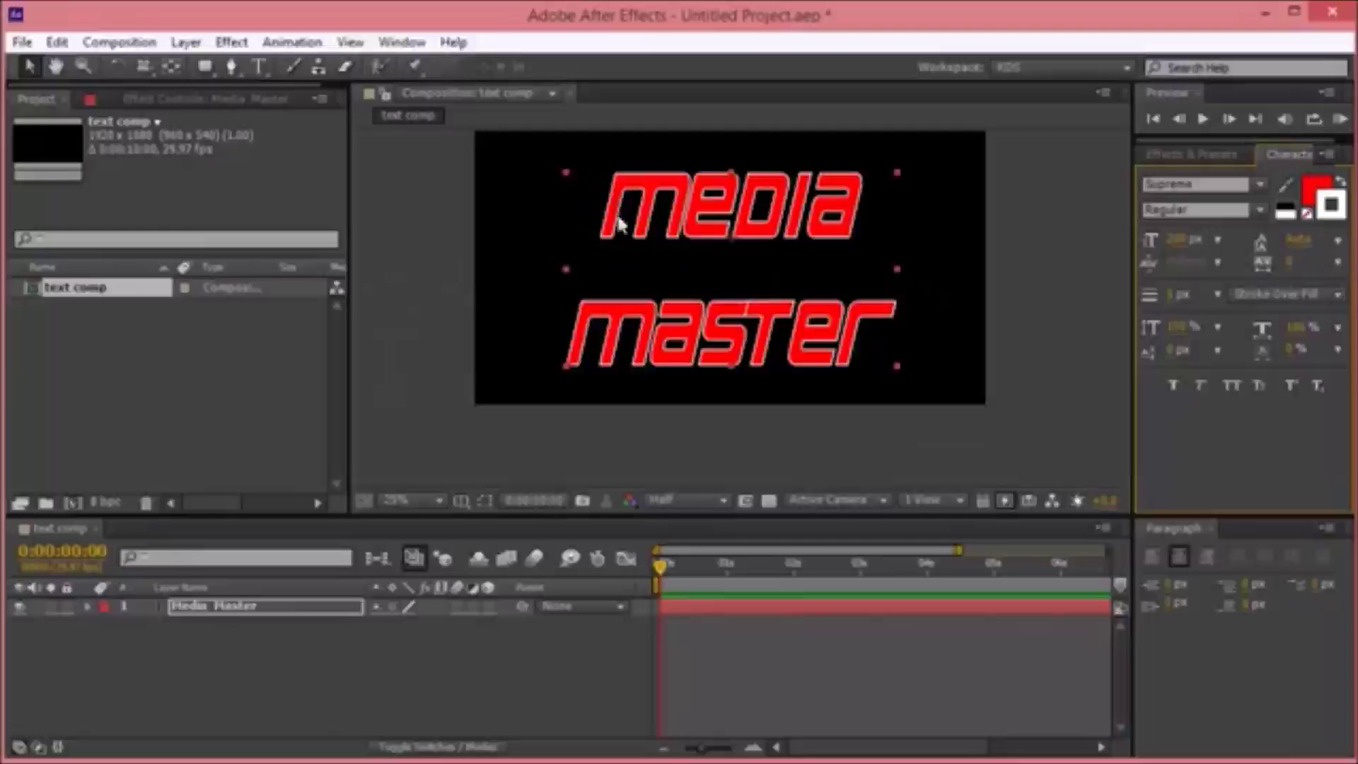
- Try wider tracking between the letters of the text and reset it to 0
drag(1300, 267, 1312, 267)
click(1337, 262)
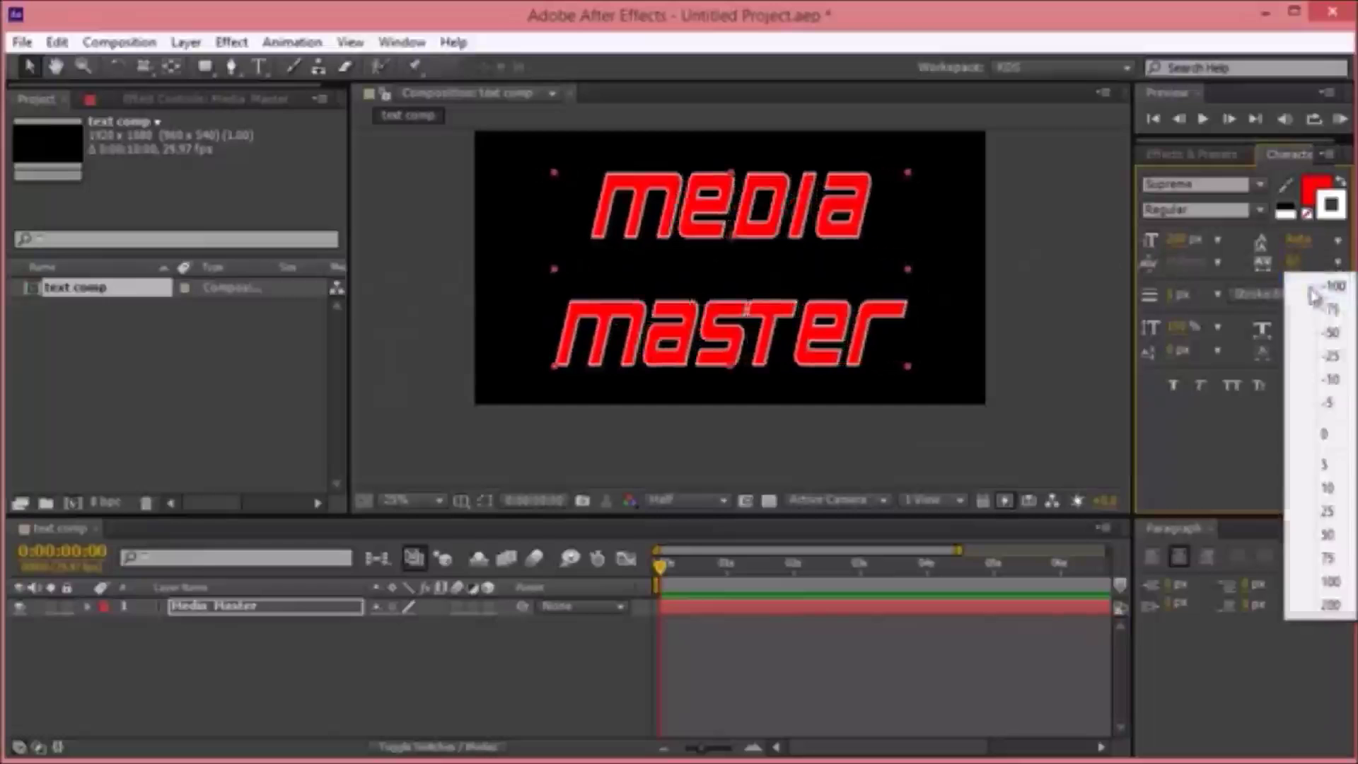
click(1314, 433)
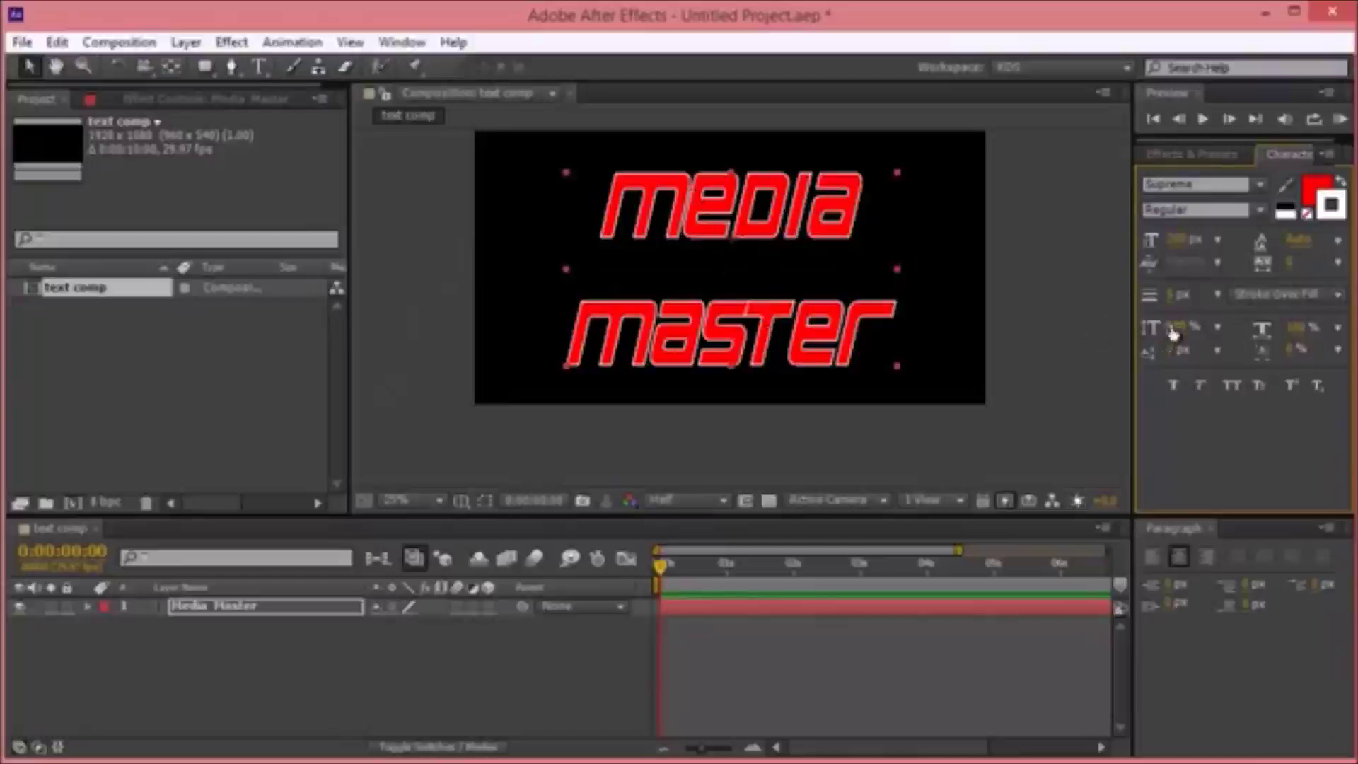
- Try a taller vertical scale on the text, then set it to 100%
mouse_move(1175, 327)
mouse_down()
mouse_move(1217, 327)
mouse_move(1176, 327)
mouse_up()
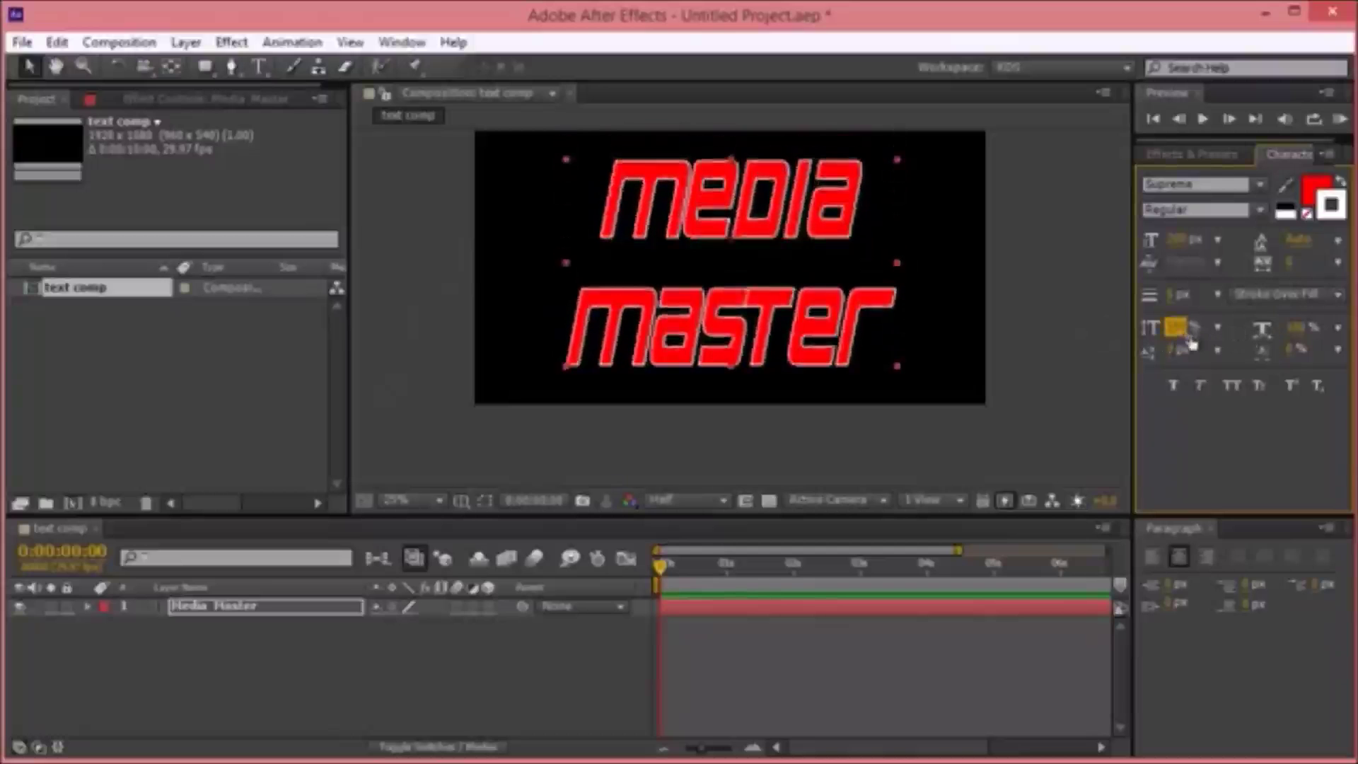
click(1217, 327)
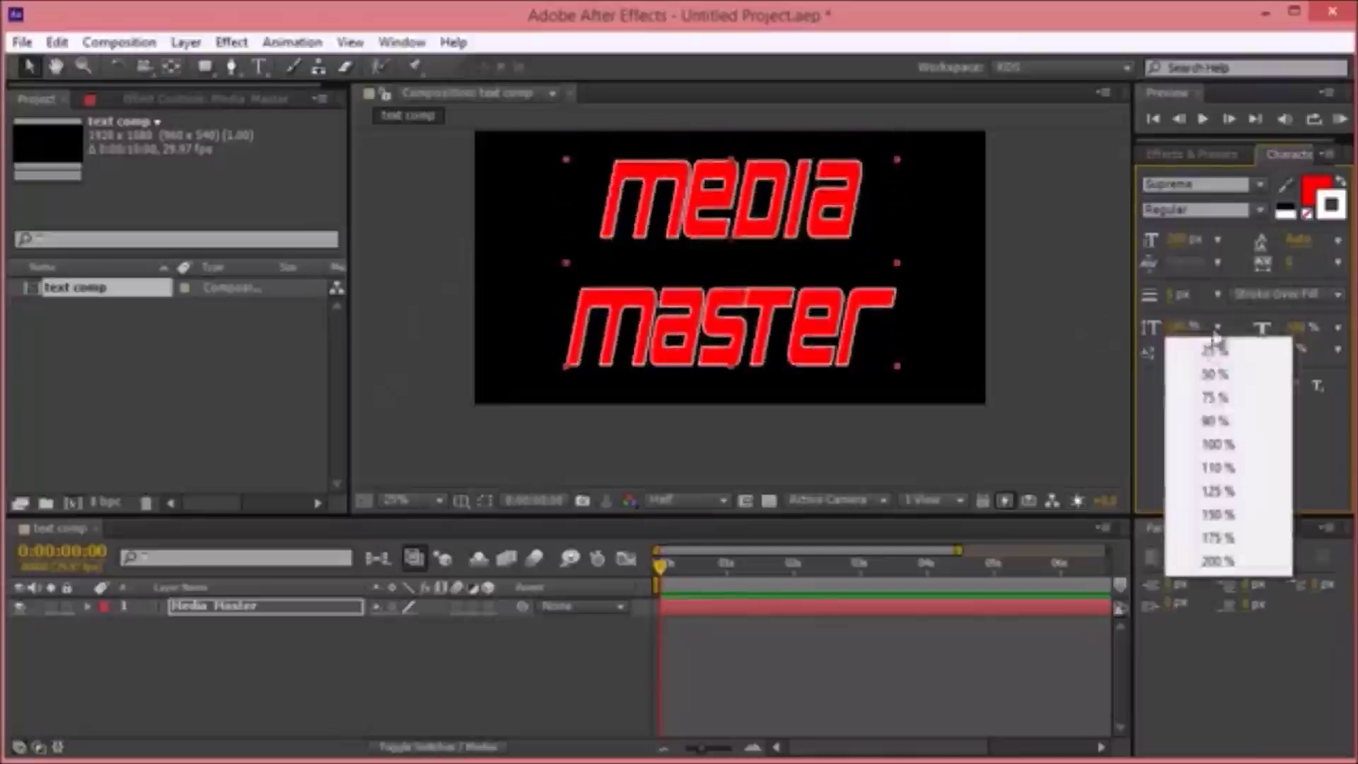
click(1213, 461)
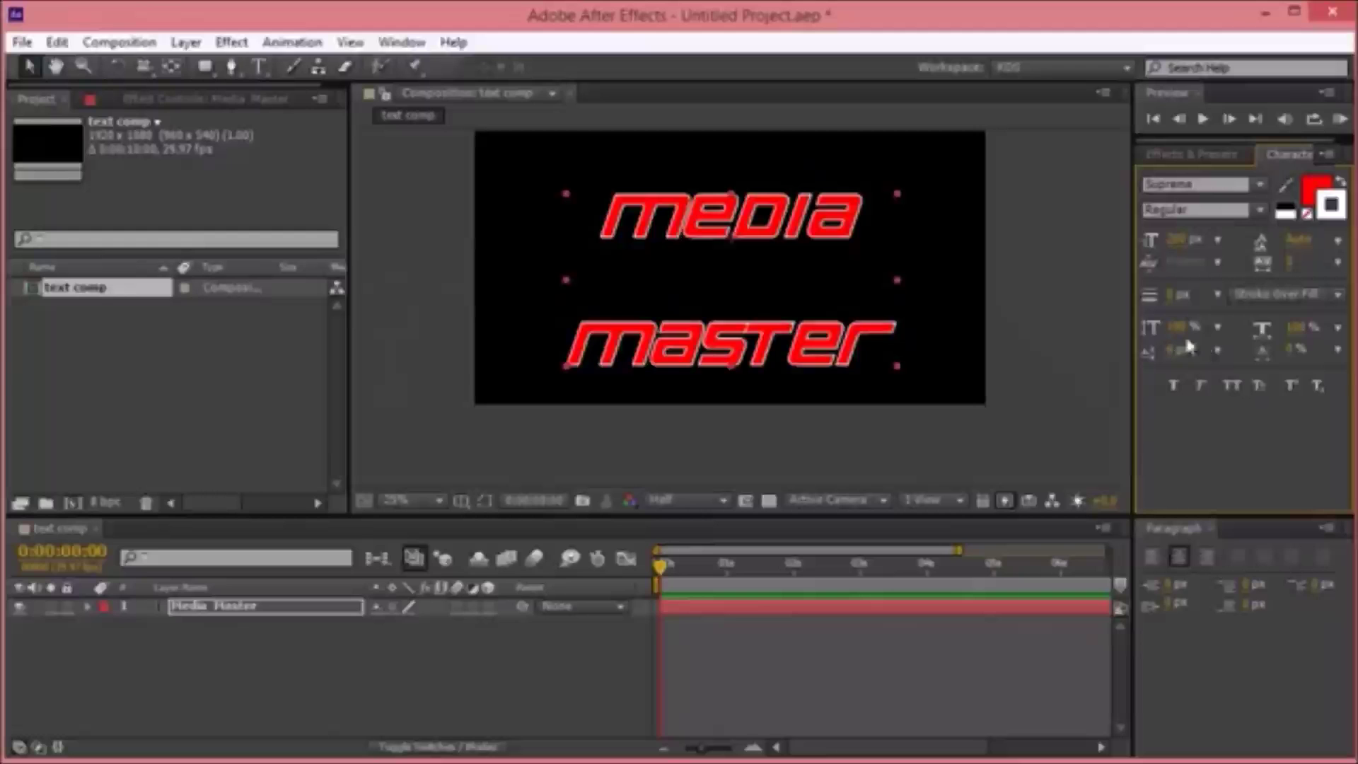
- Try a wider horizontal scale on the Media Master text, then set it back to 100%
drag(1301, 327, 1341, 340)
click(1339, 332)
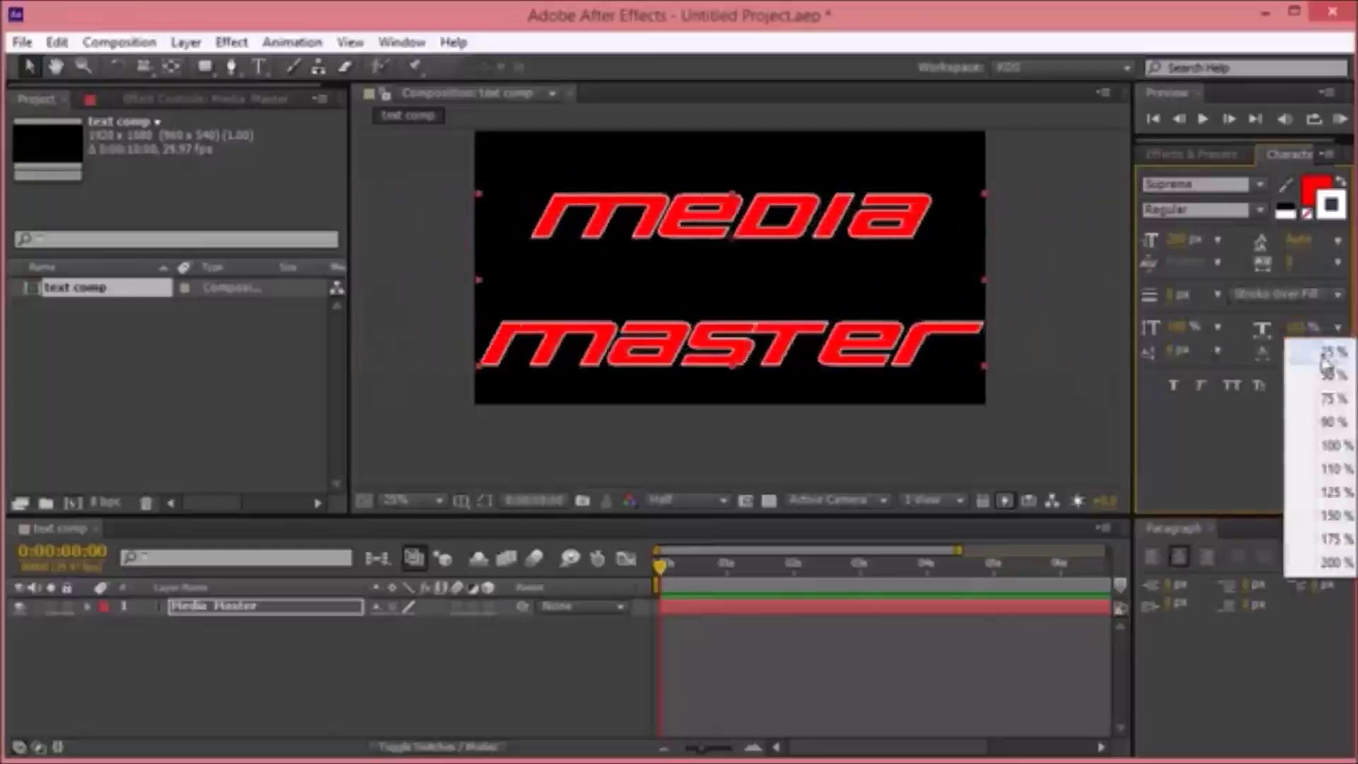
click(1334, 470)
drag(1300, 337, 1343, 342)
click(1339, 331)
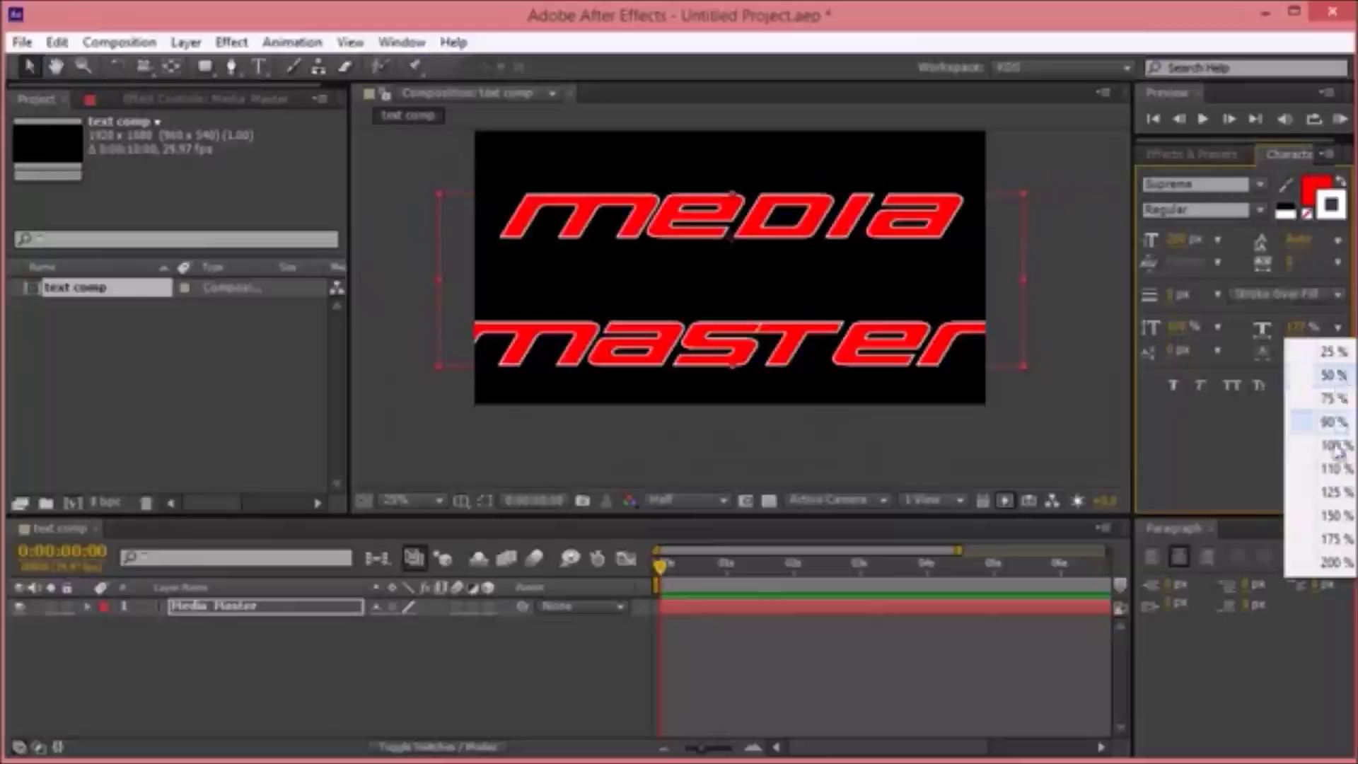
click(1334, 472)
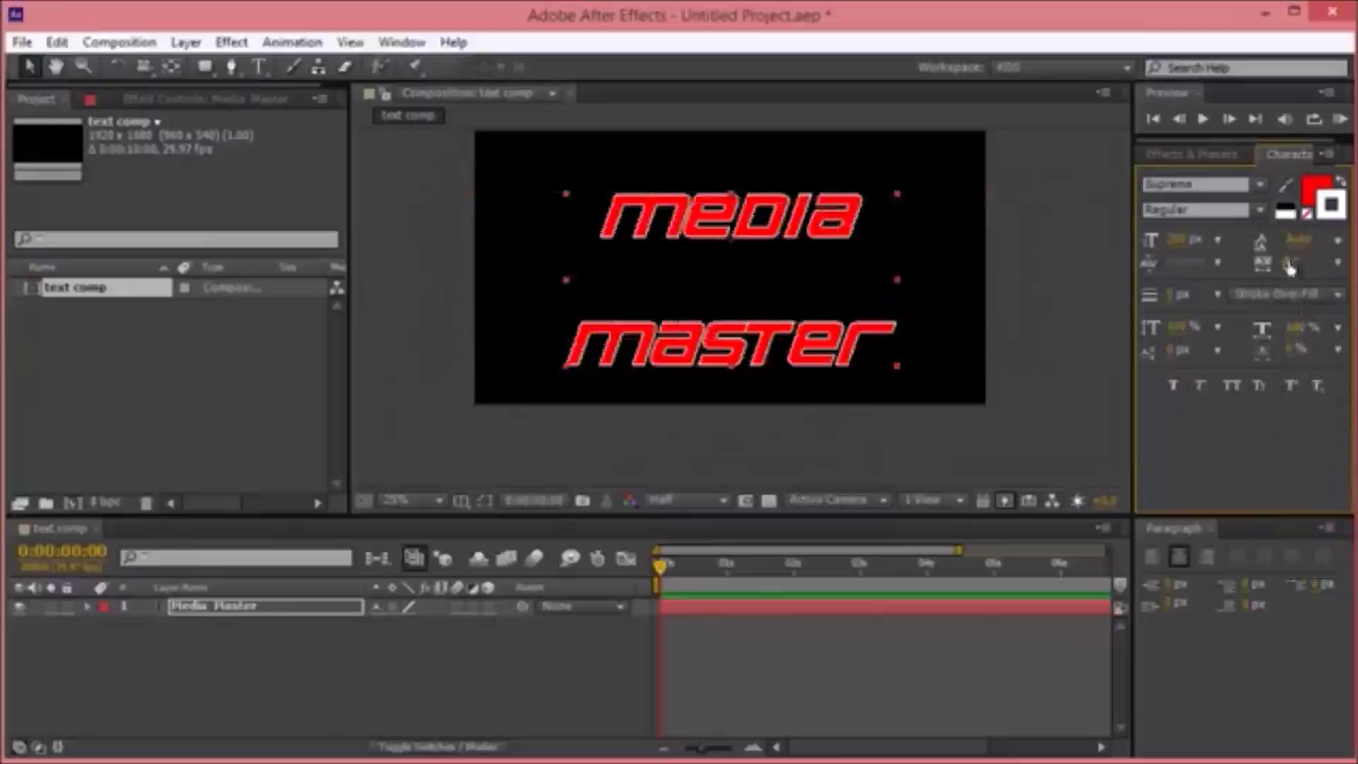
- Try several wider tracking values on the Media Master text, then set the tracking back to 0
drag(1289, 262, 1319, 311)
drag(1293, 264, 1327, 264)
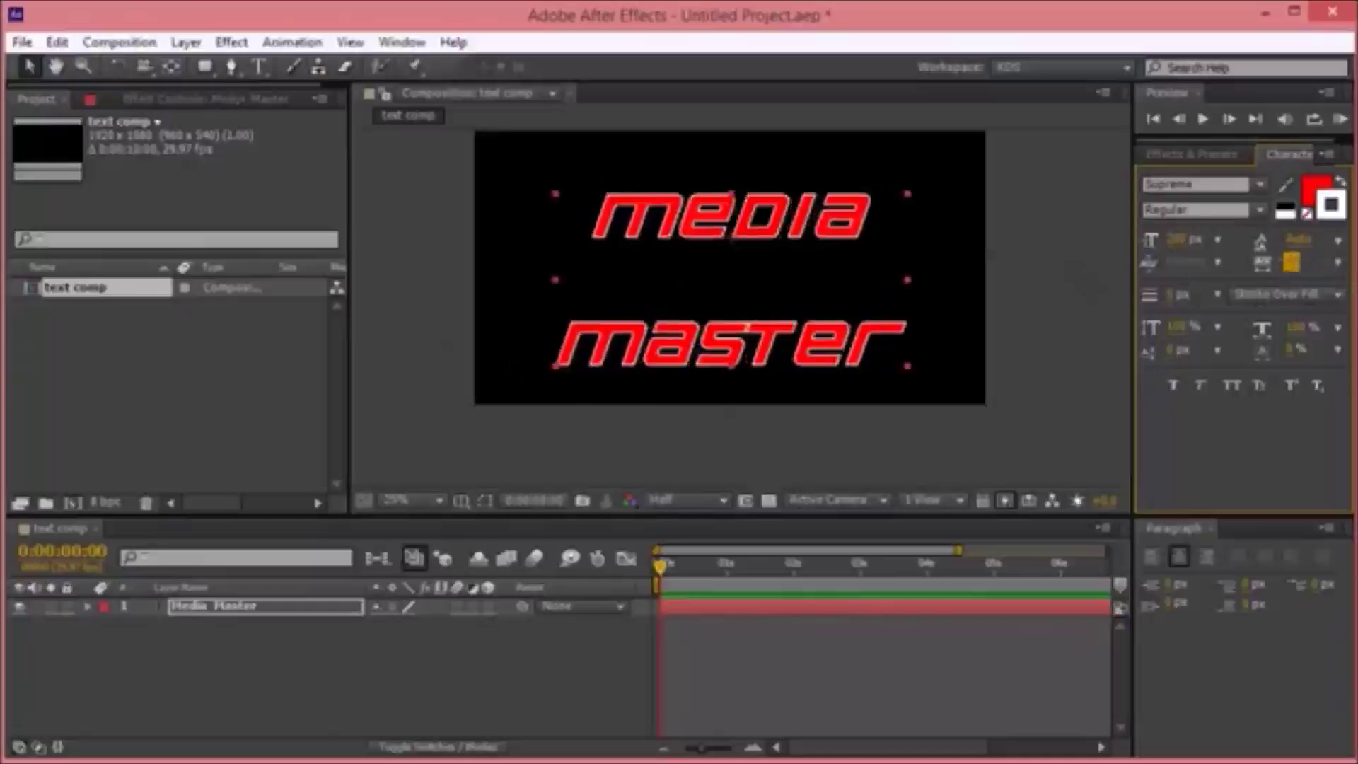
drag(1266, 288, 1176, 275)
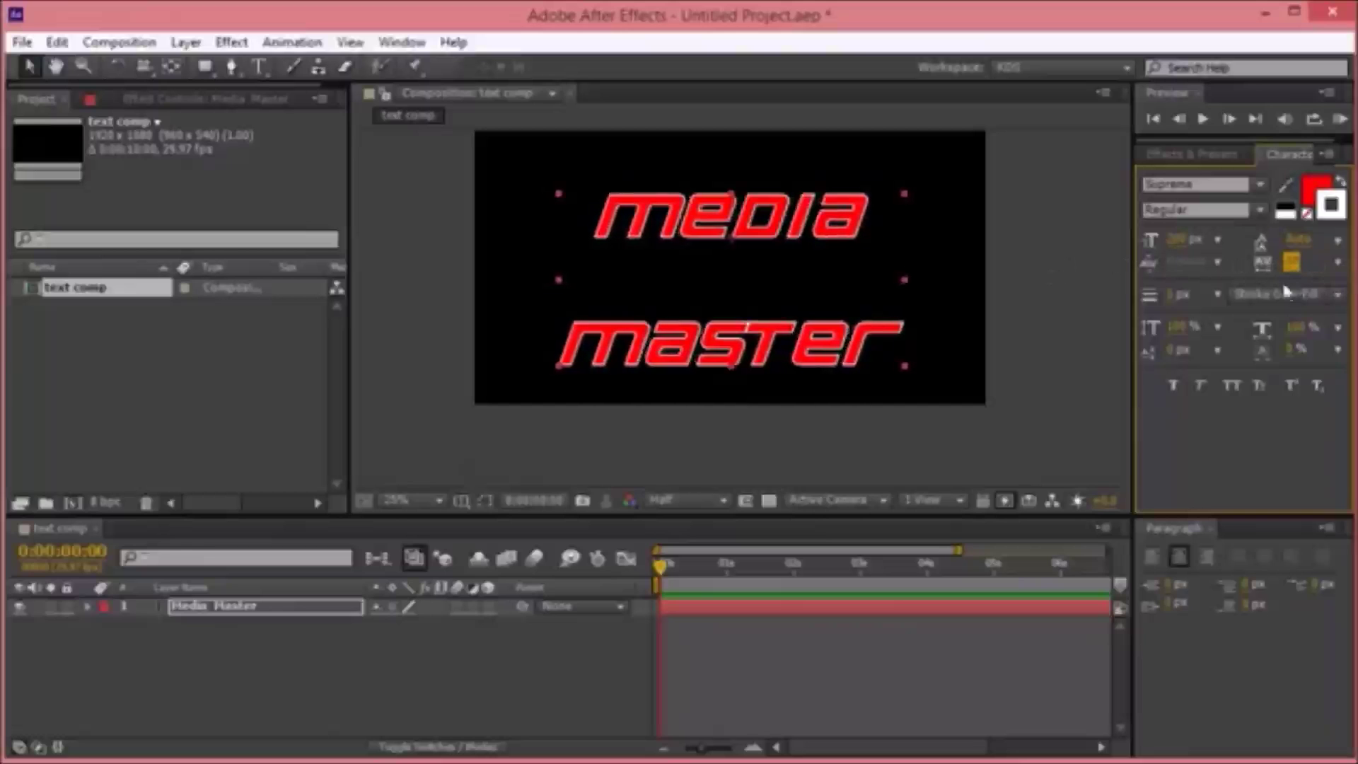
drag(1292, 265, 1325, 278)
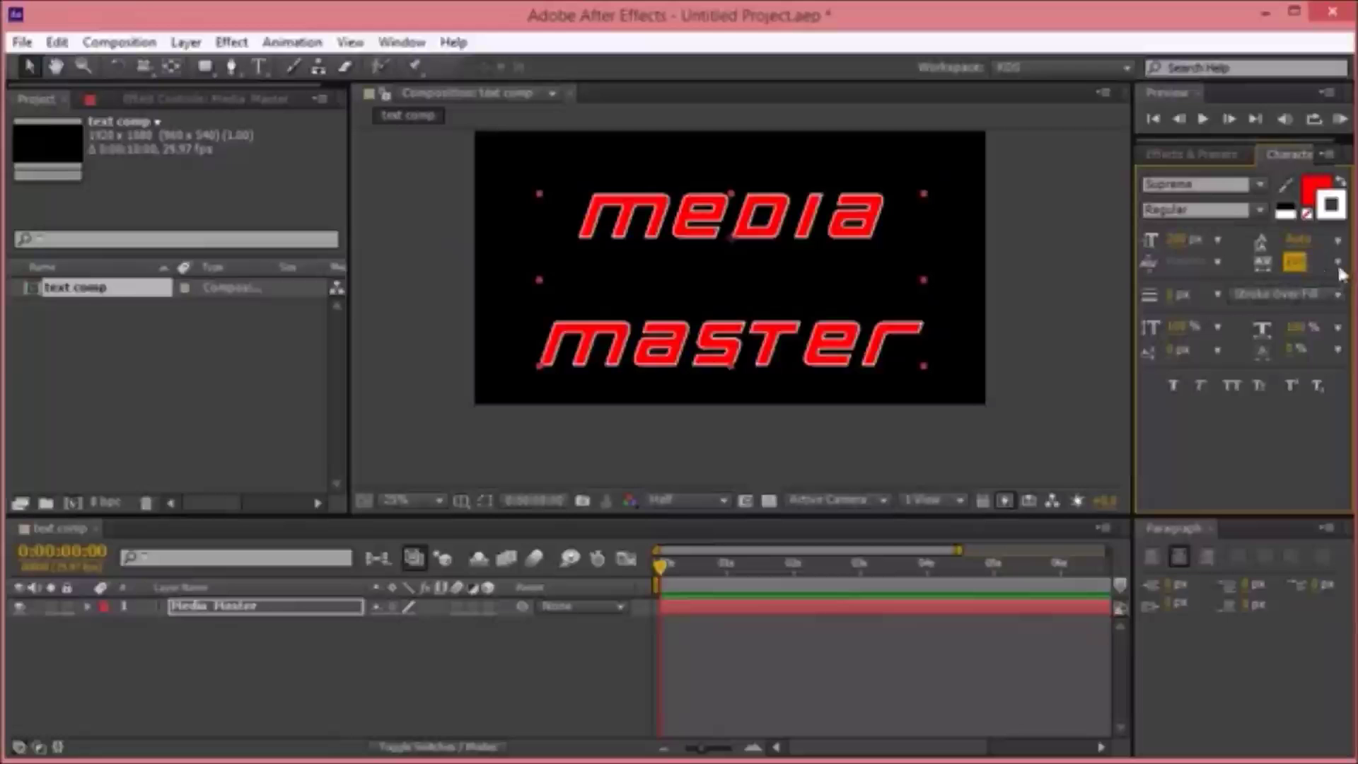
click(1337, 263)
click(1324, 433)
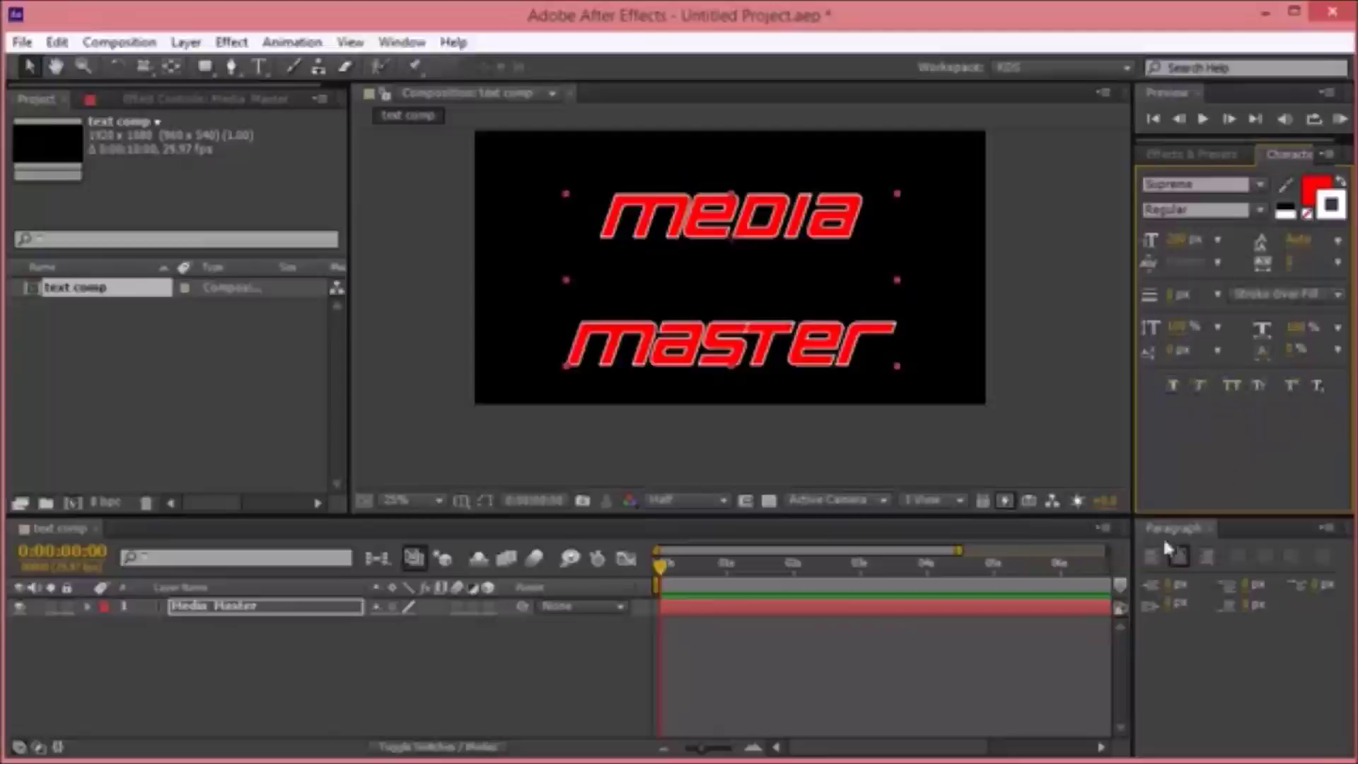
- Try left and centre alignment on the Media Master text, then right-align it and close the paragraph settings
click(1152, 557)
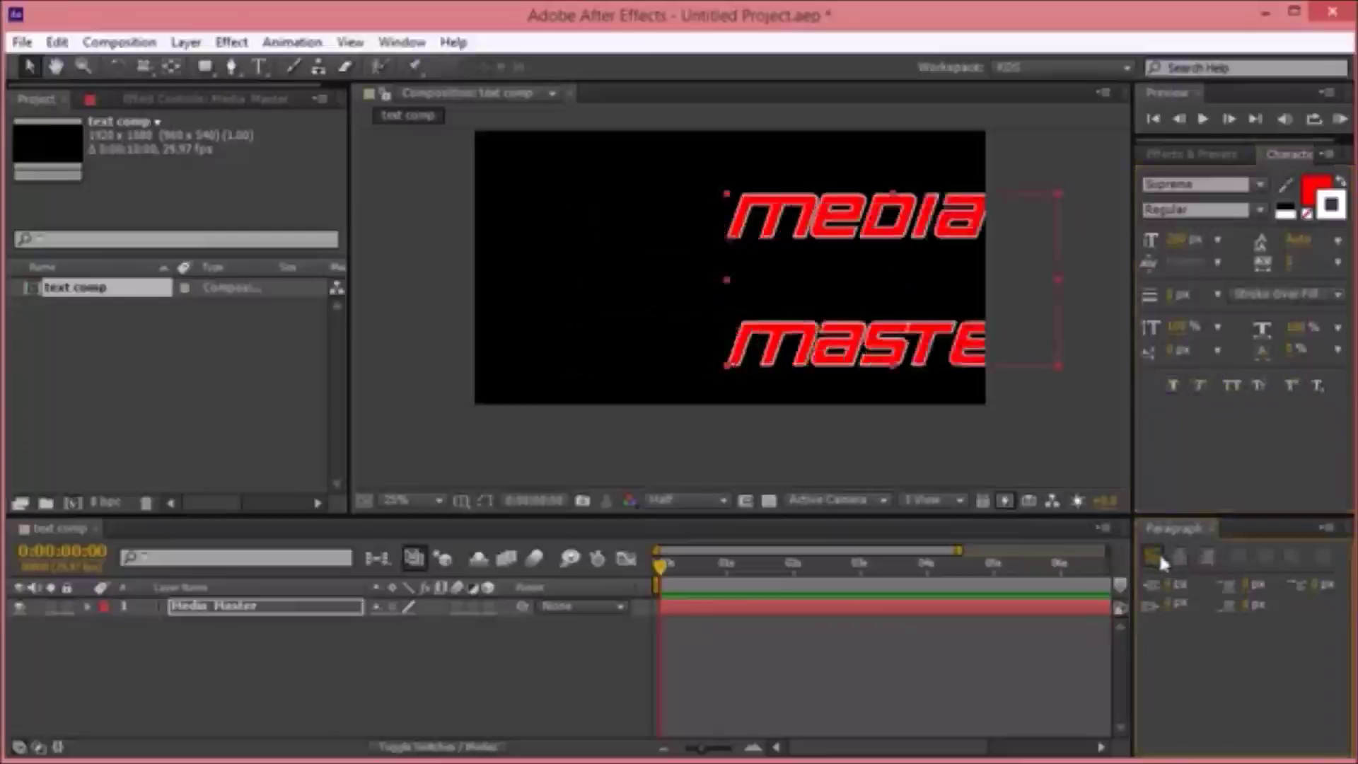
click(1179, 557)
click(1205, 557)
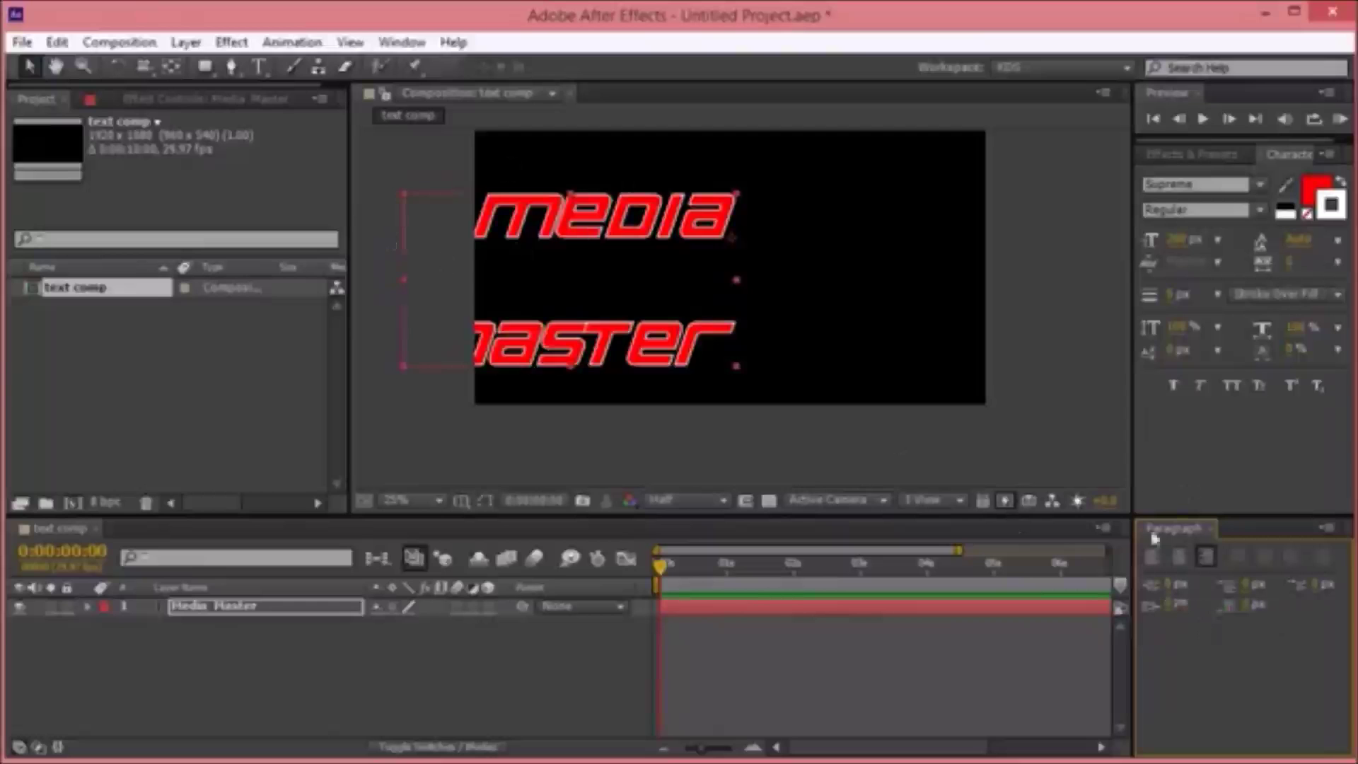
click(1211, 529)
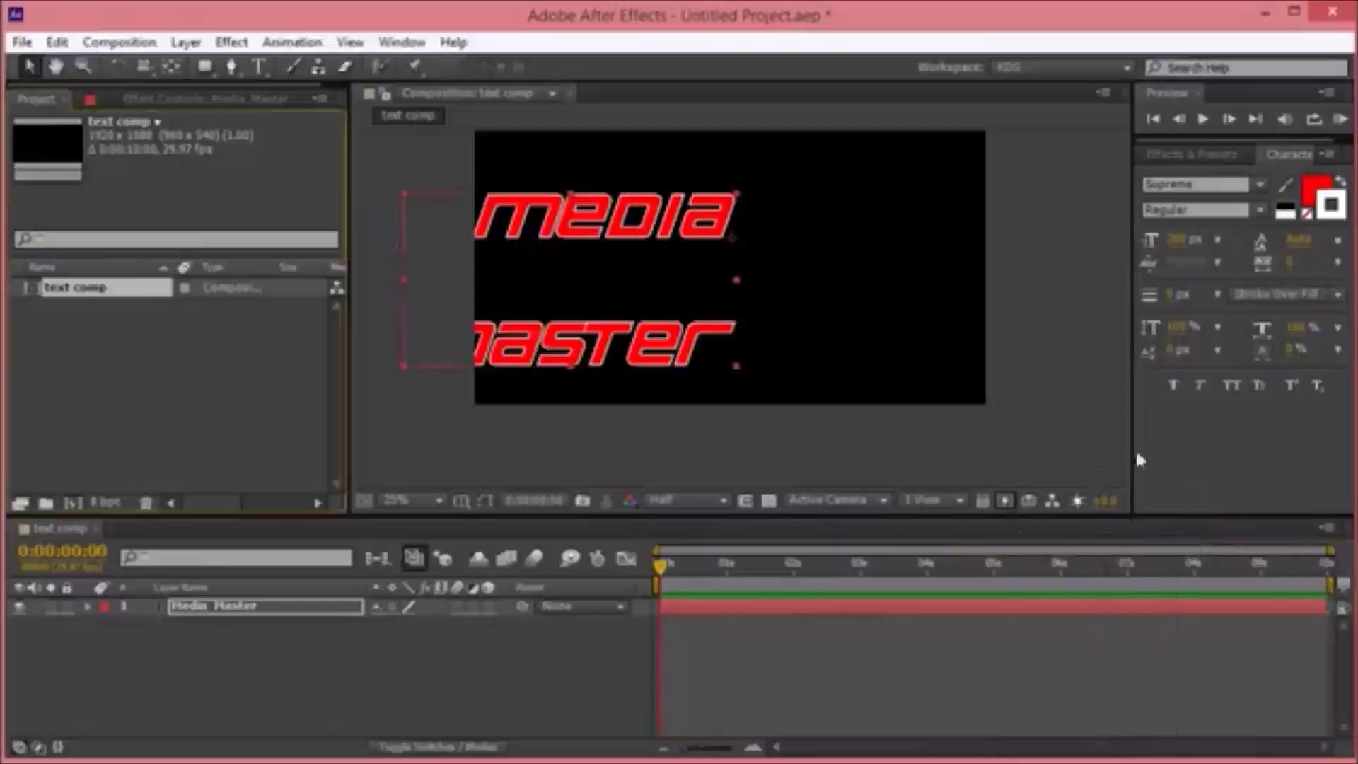
click(1209, 475)
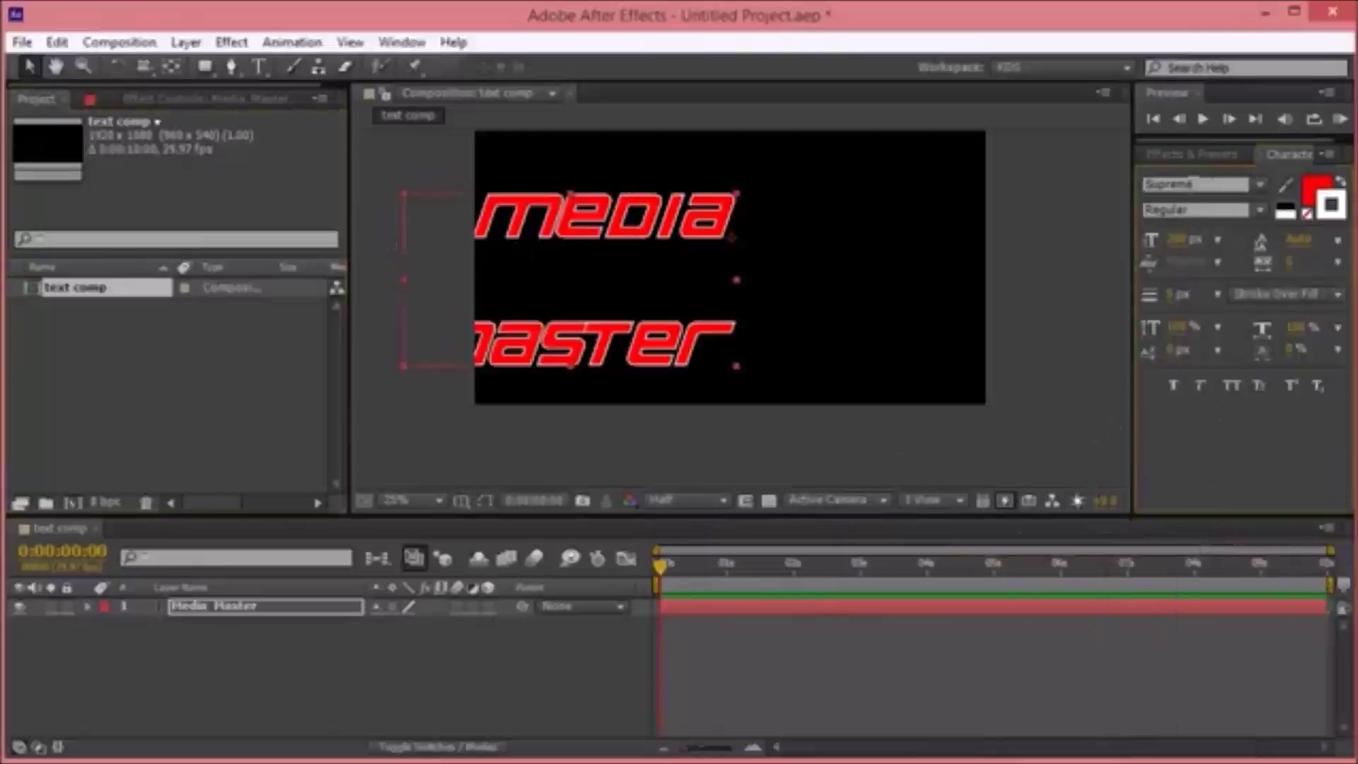
- Reveal the Media Master layer's transform properties and examine the location of its anchor point in the composition
click(204, 617)
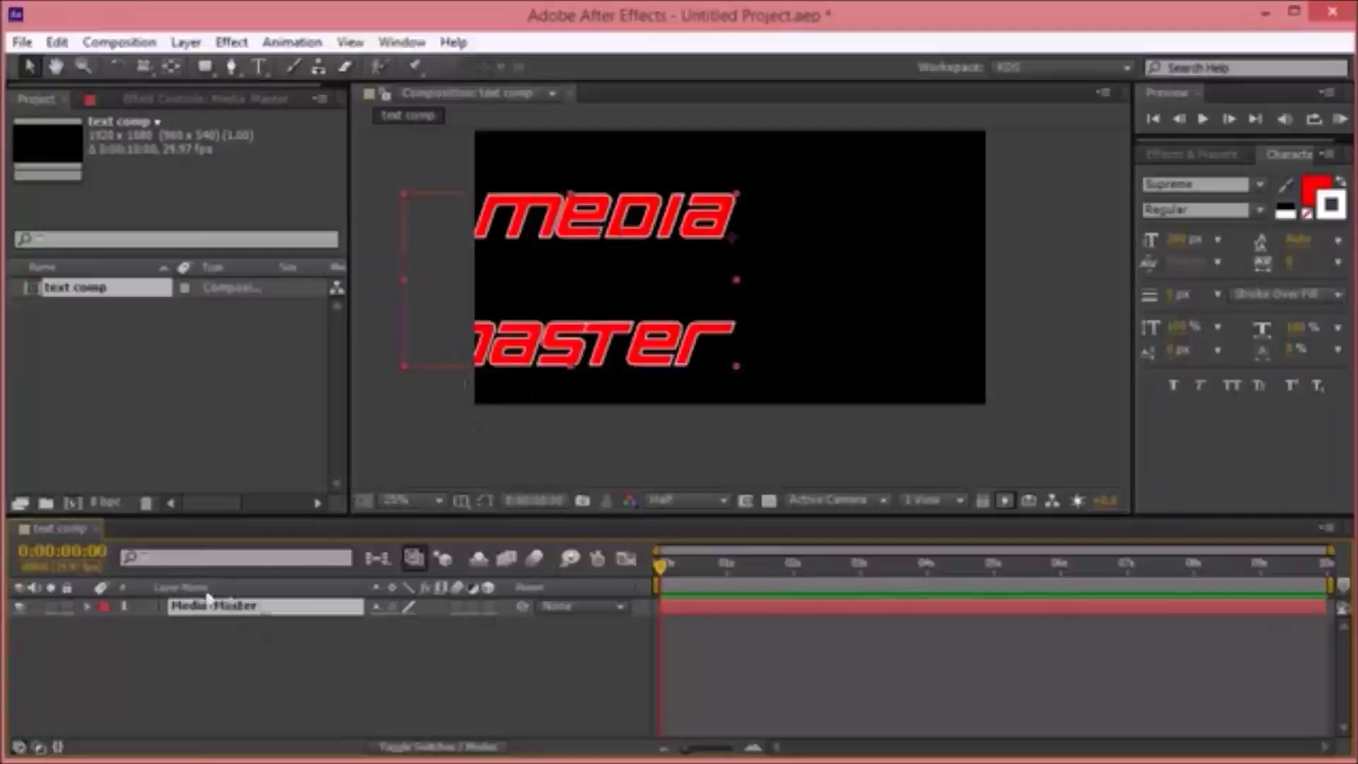
click(86, 605)
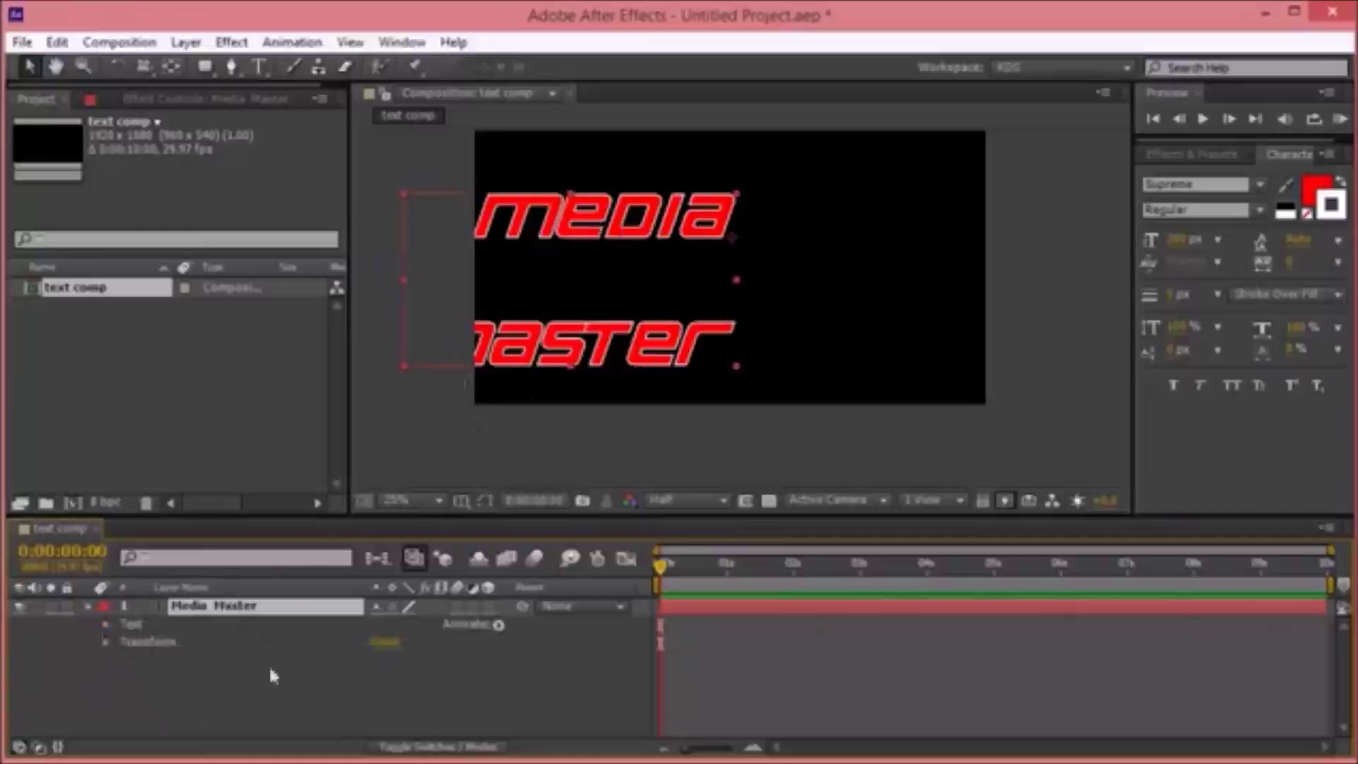
click(104, 643)
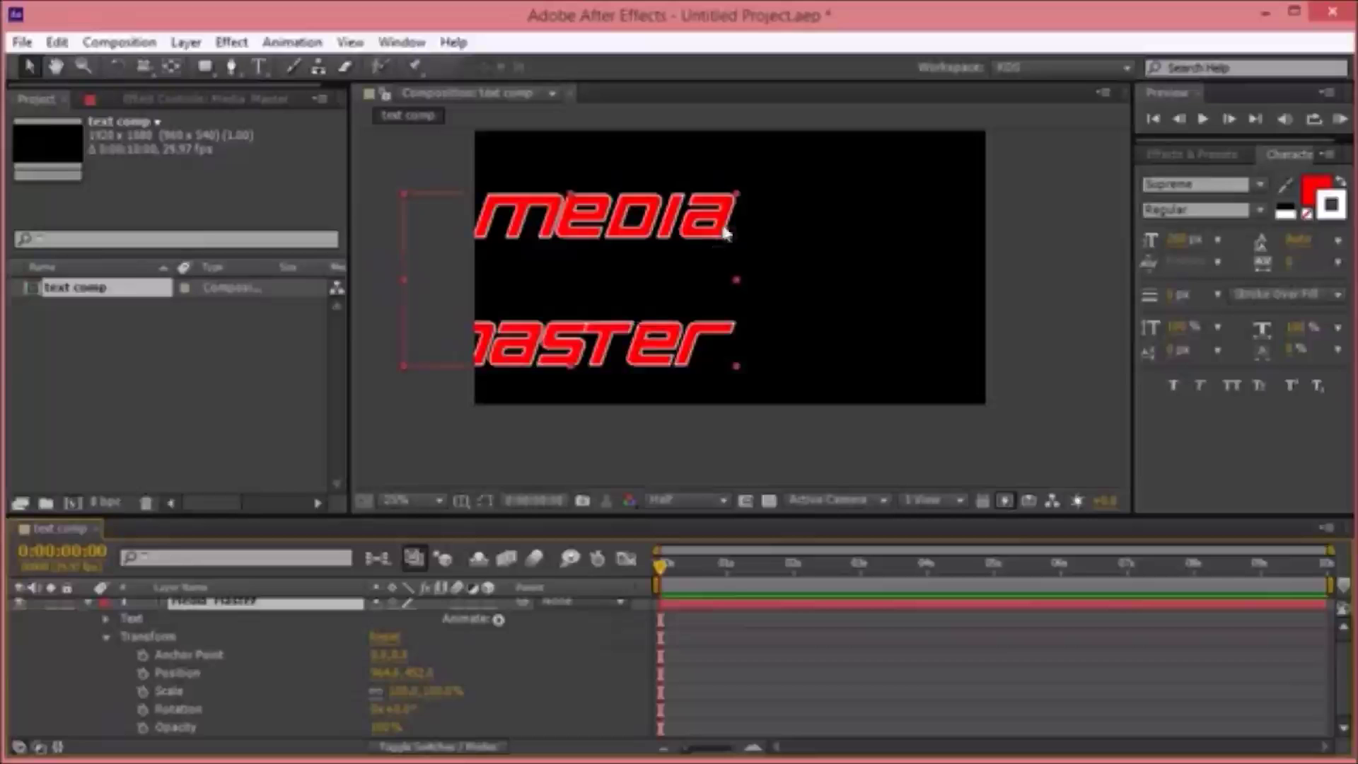
scroll(732, 244, up, 6)
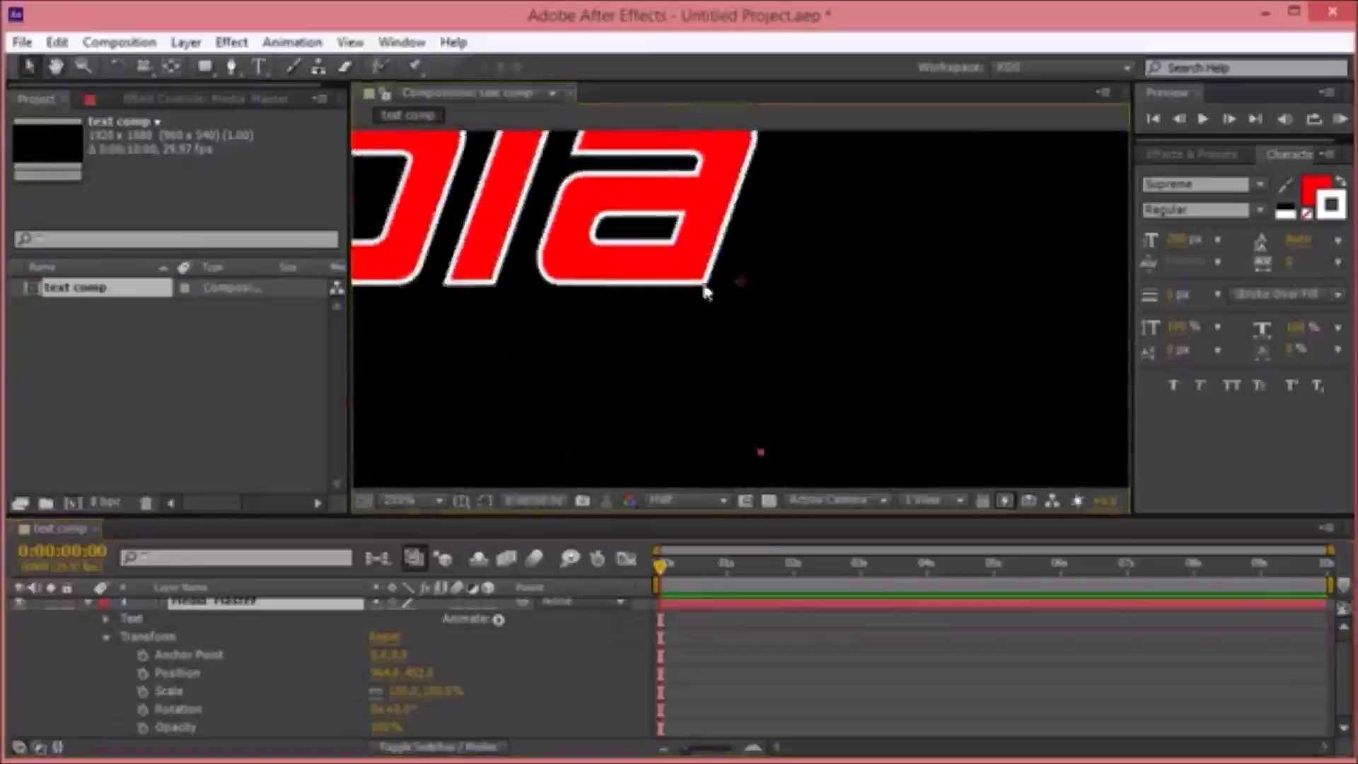
scroll(741, 287, up, 4)
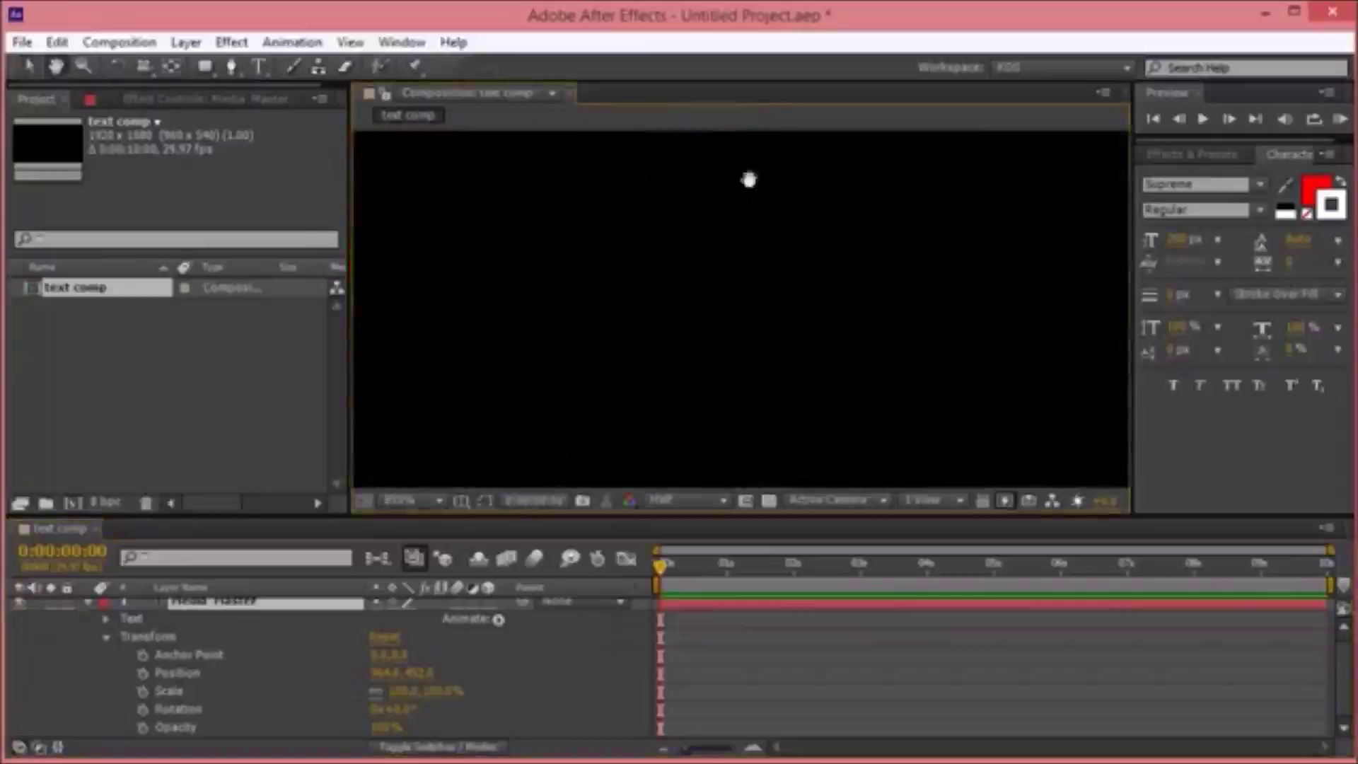
scroll(739, 358, down, 8)
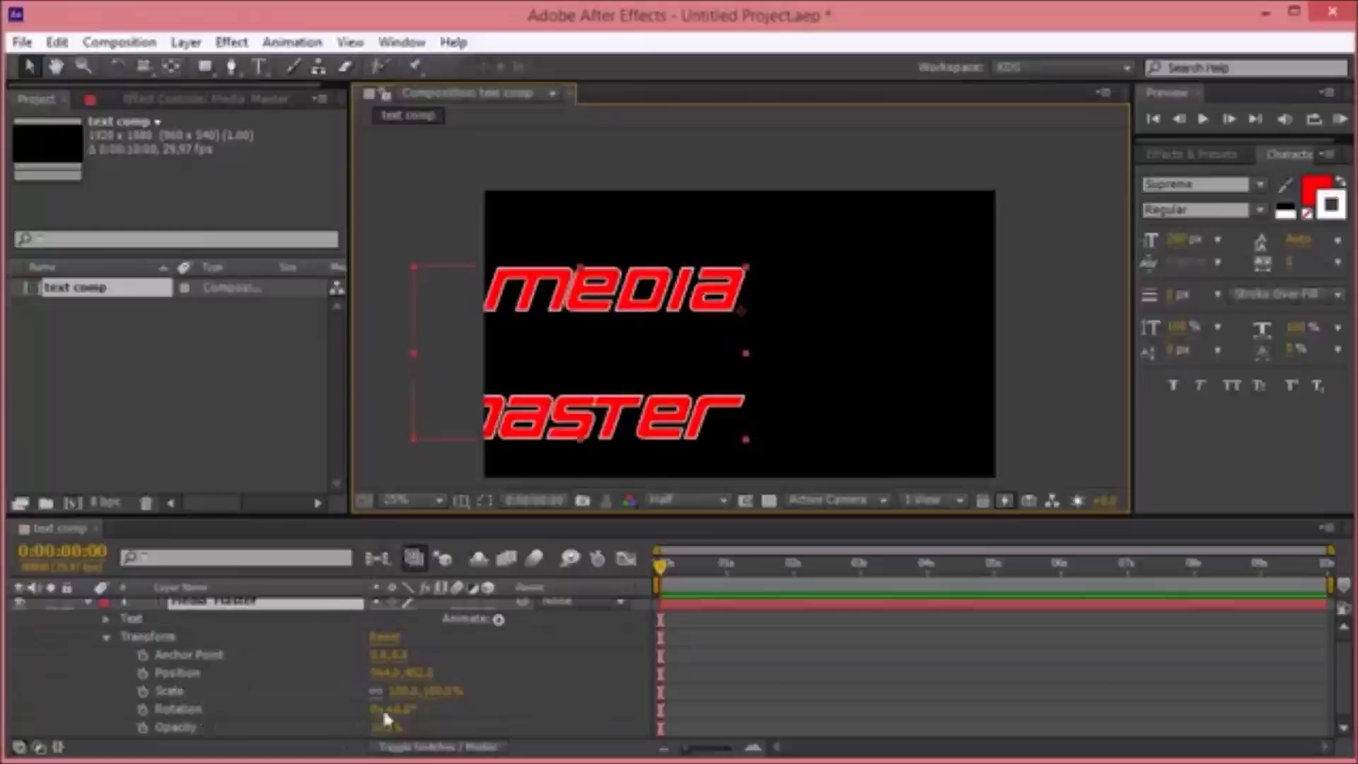
- Try rotating the text before and after shifting its anchor point toward the text's middle, undoing each rotation
drag(396, 708, 338, 699)
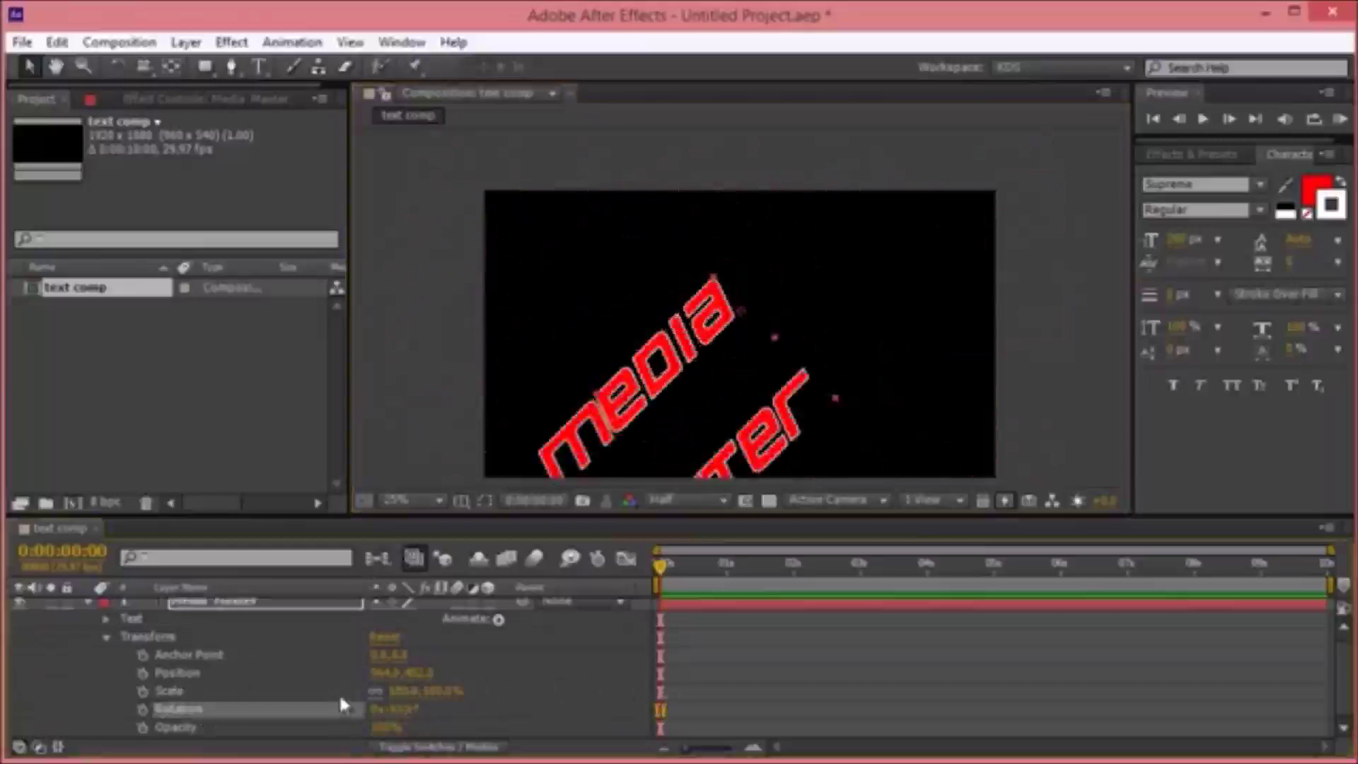
key(ctrl+z)
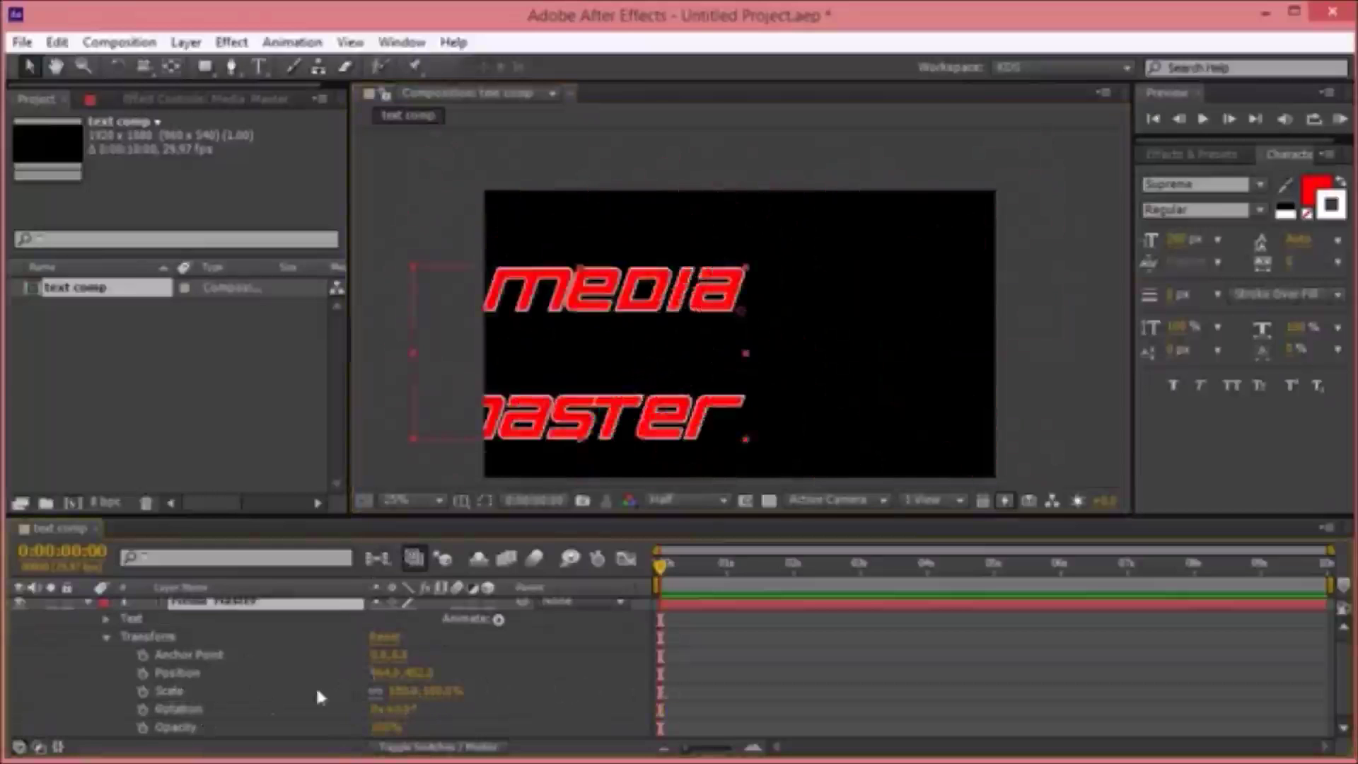
drag(382, 654, 248, 656)
drag(416, 655, 532, 640)
drag(388, 654, 501, 663)
drag(394, 709, 680, 613)
key(ctrl+z)
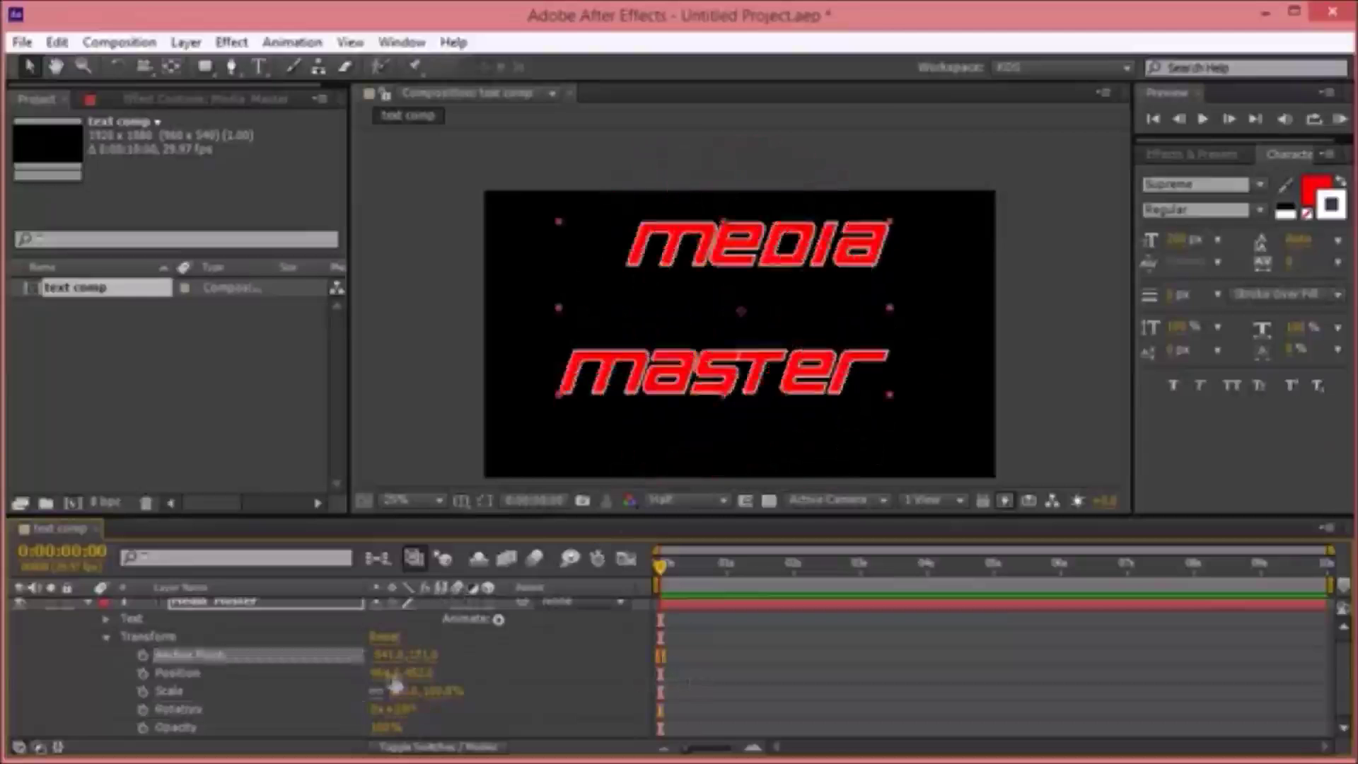
- Try a small scale change on the text layer, then reset its anchor point to the default
mouse_move(411, 691)
mouse_down()
mouse_move(495, 691)
mouse_move(403, 688)
mouse_up()
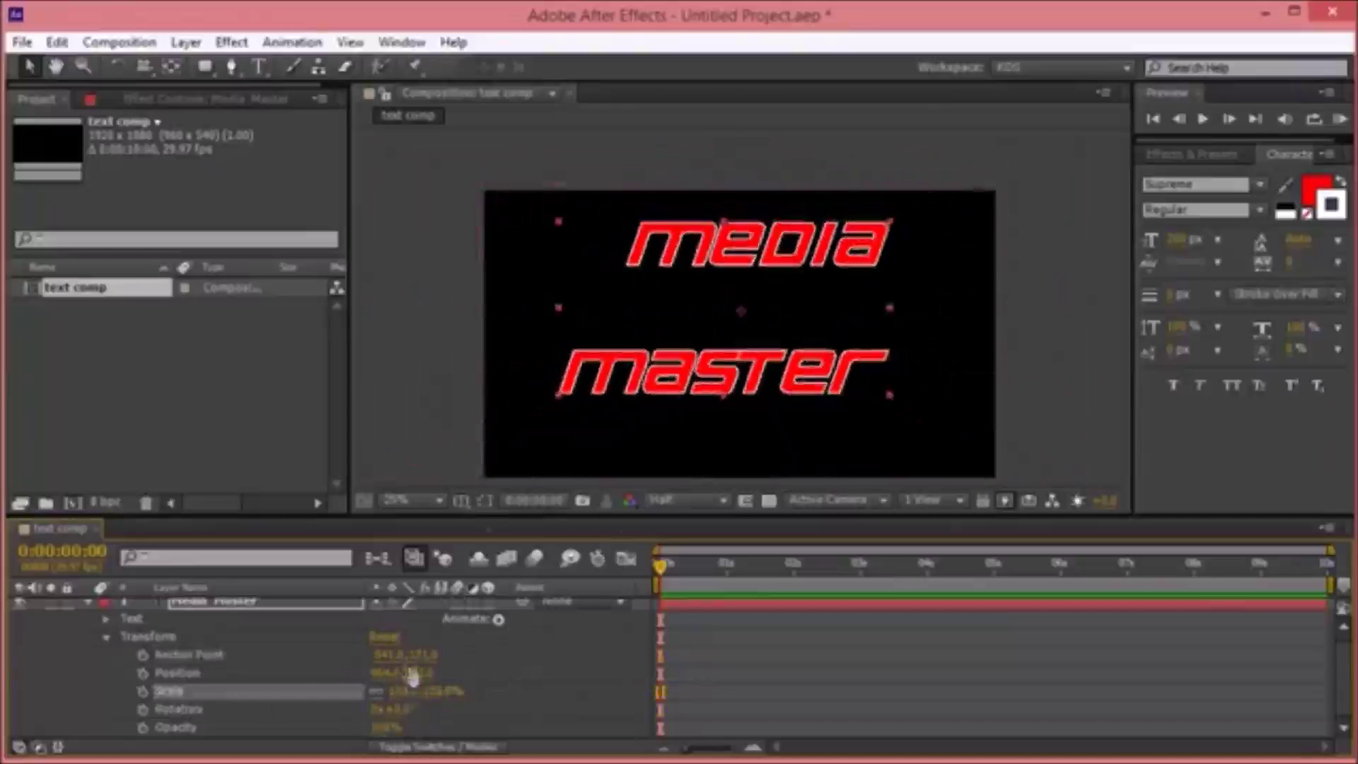
click(426, 655)
right_click(277, 651)
click(243, 651)
click(190, 695)
click(167, 651)
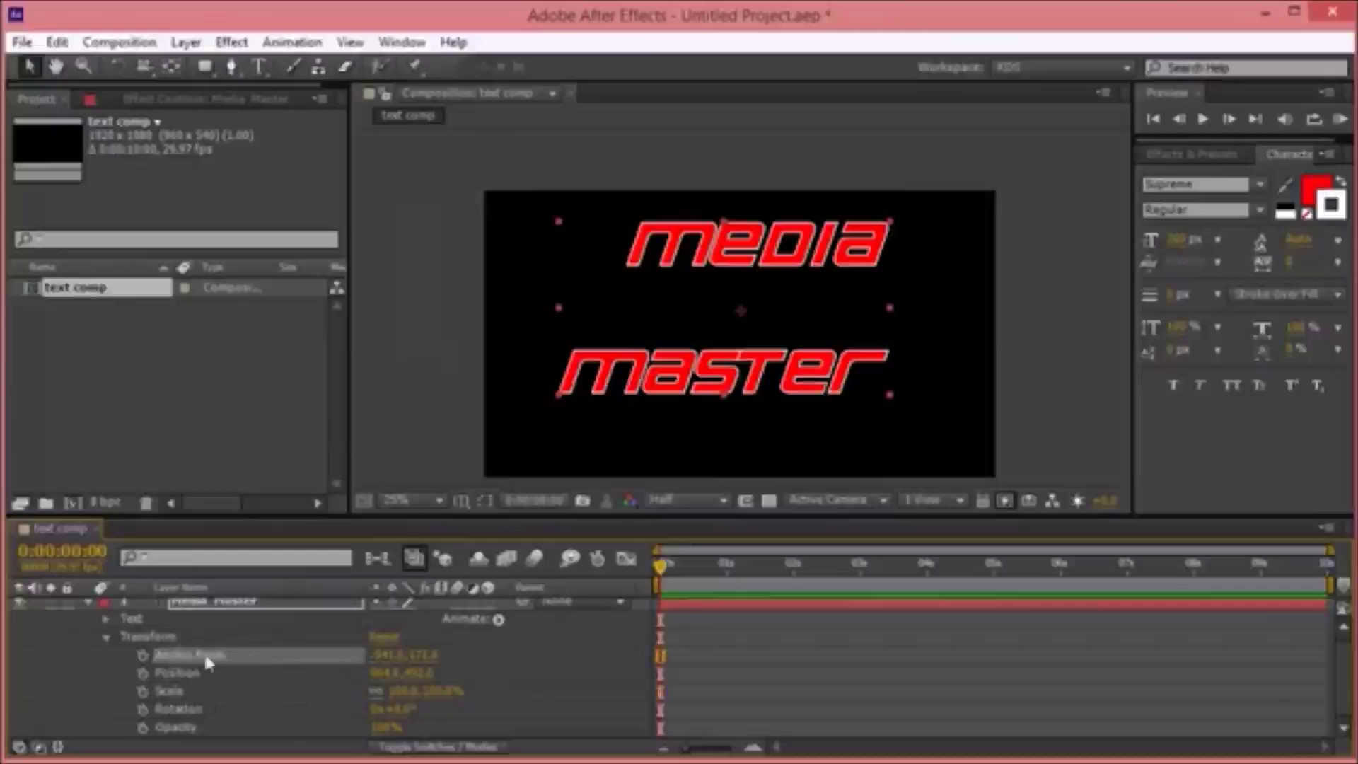
right_click(184, 657)
click(232, 594)
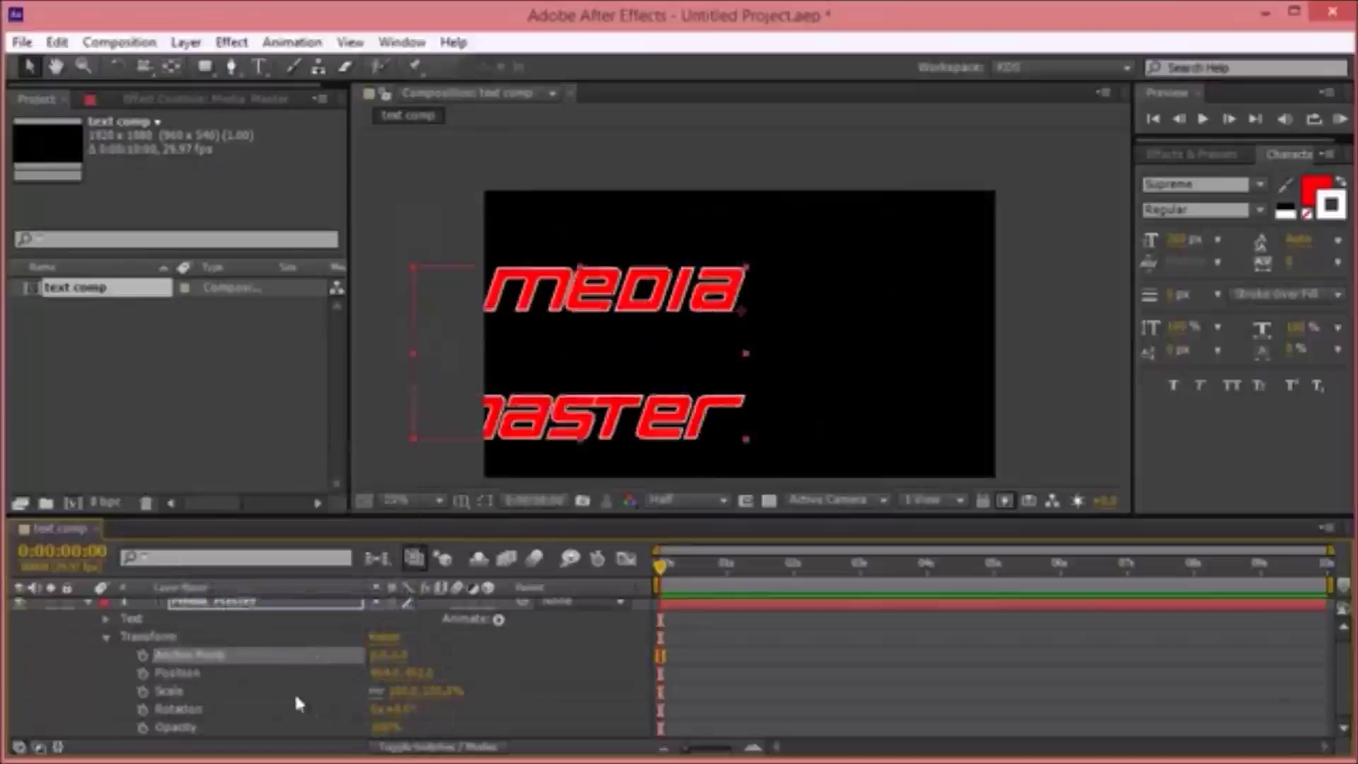
- Try enlarging the text layer strongly with its Scale property, then reset the scale
drag(427, 691, 779, 605)
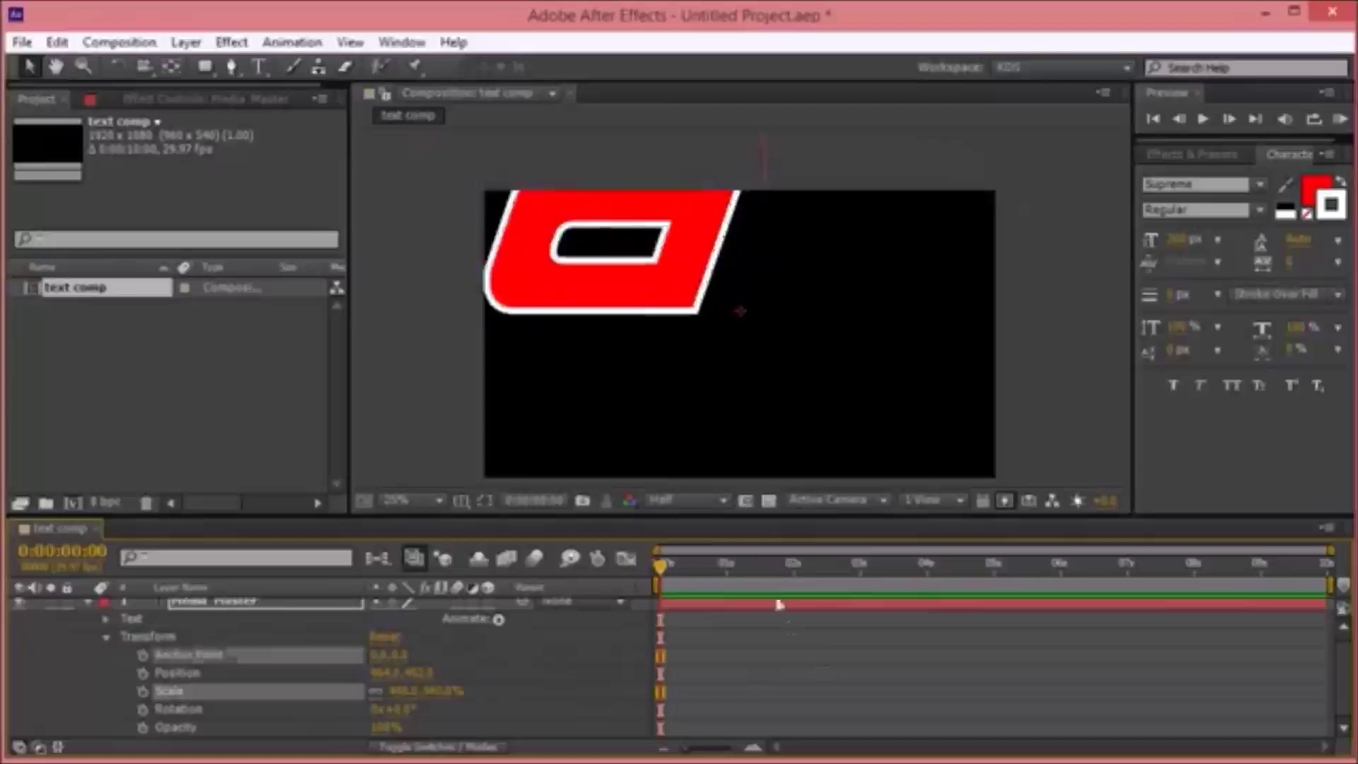
right_click(283, 698)
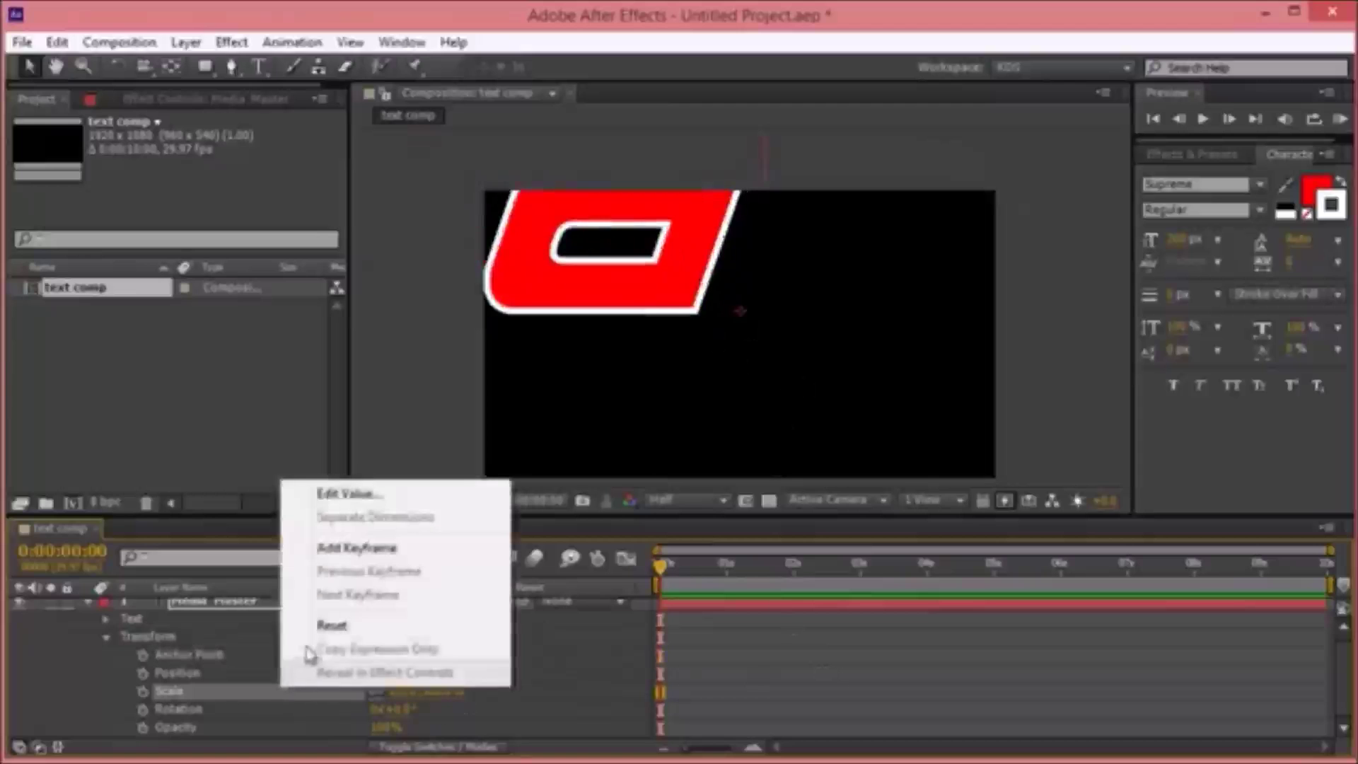
click(301, 629)
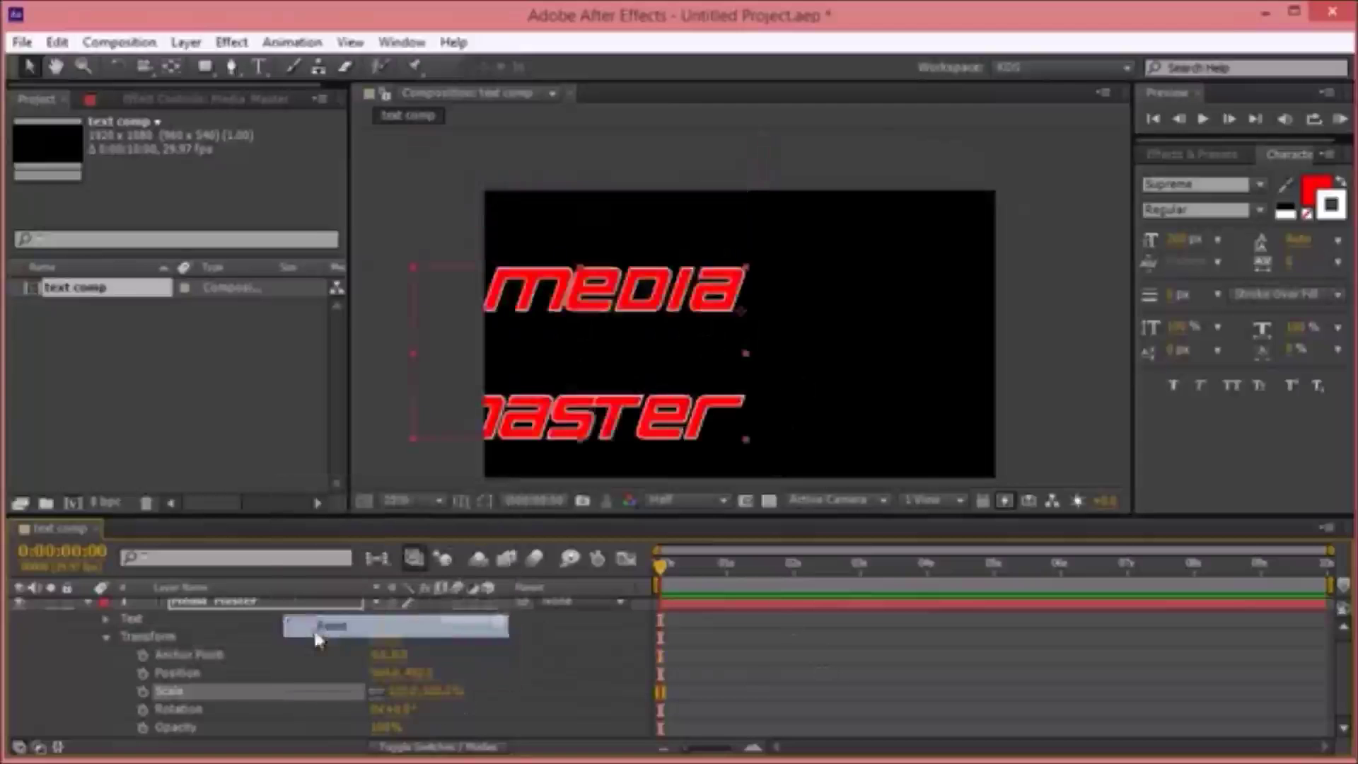
- Collapse the Media Master layer's properties, centre the text in the composition and deselect the layer
click(86, 607)
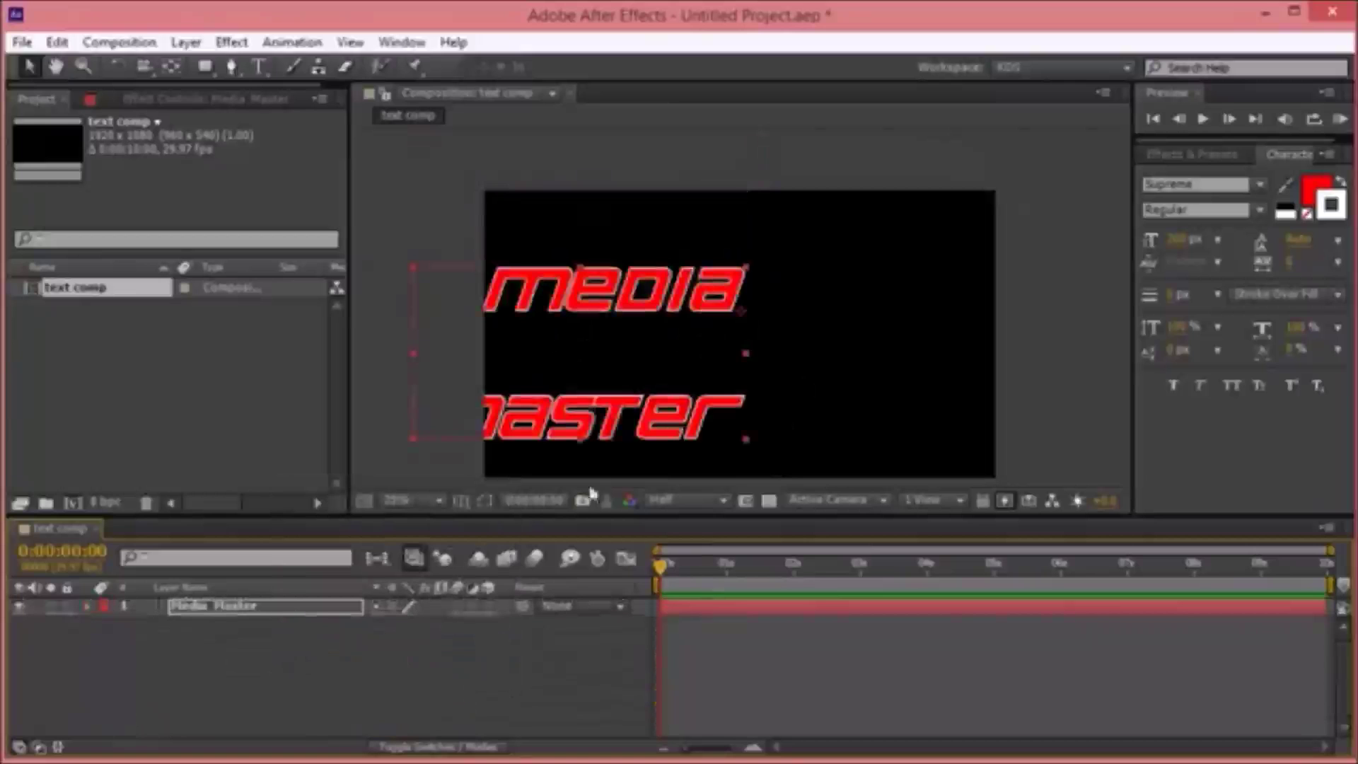
key(ctrl+home)
click(379, 660)
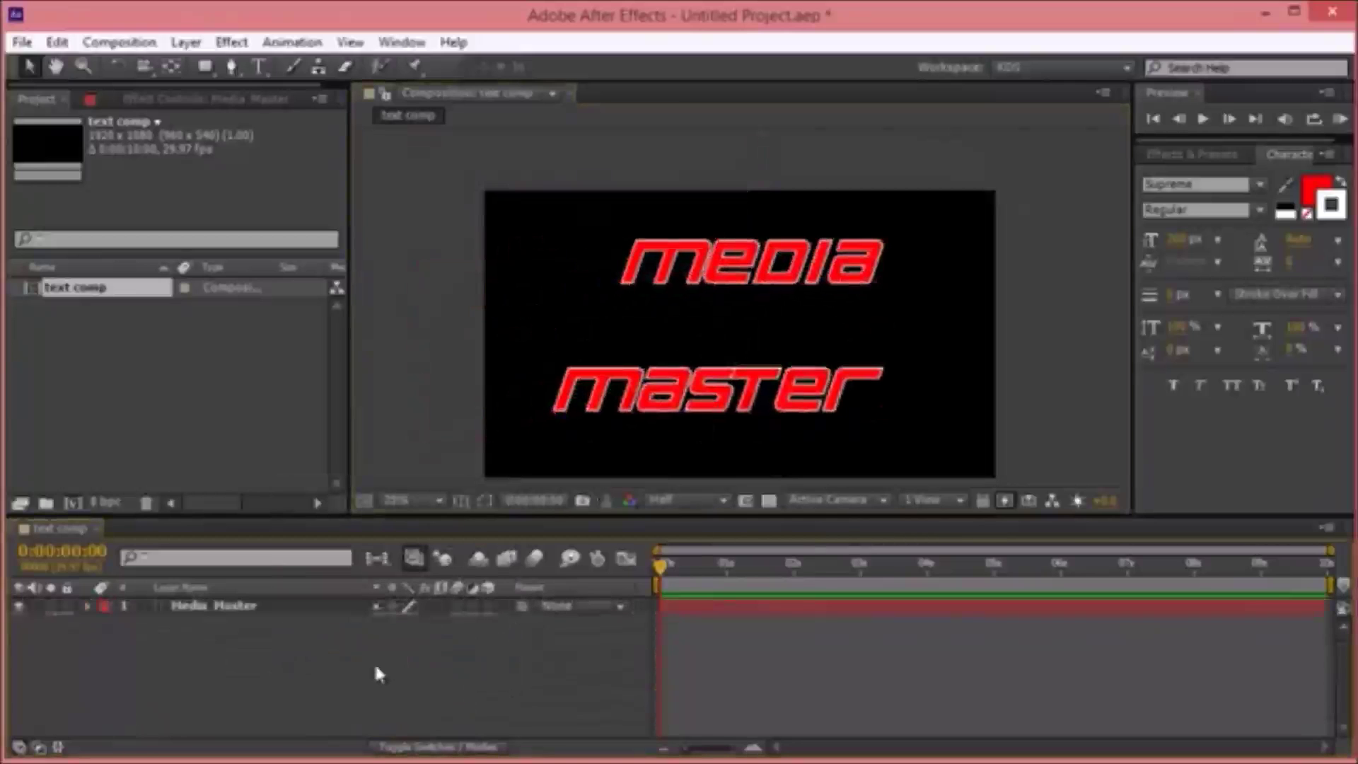
- Select the Media Master layer and browse the text animation presets down to the 3D Text group
click(233, 607)
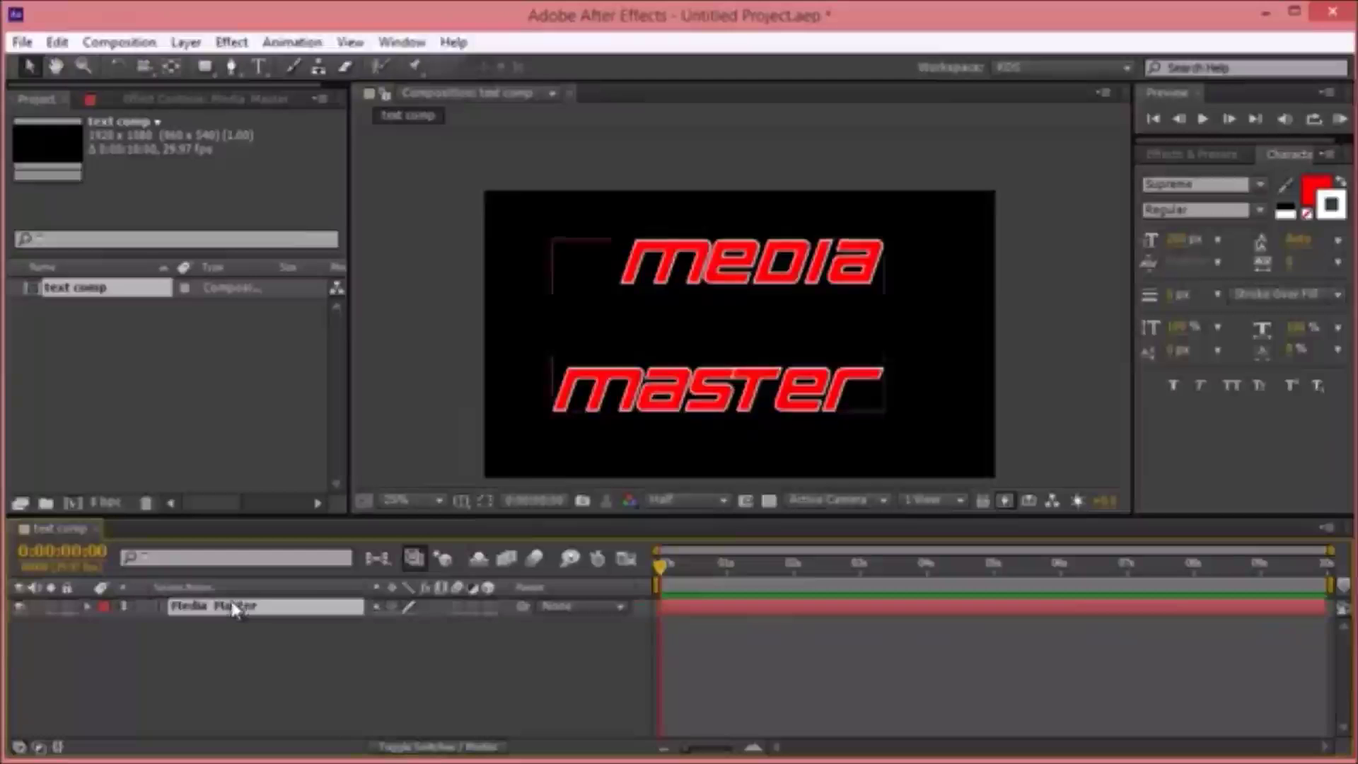
click(1211, 157)
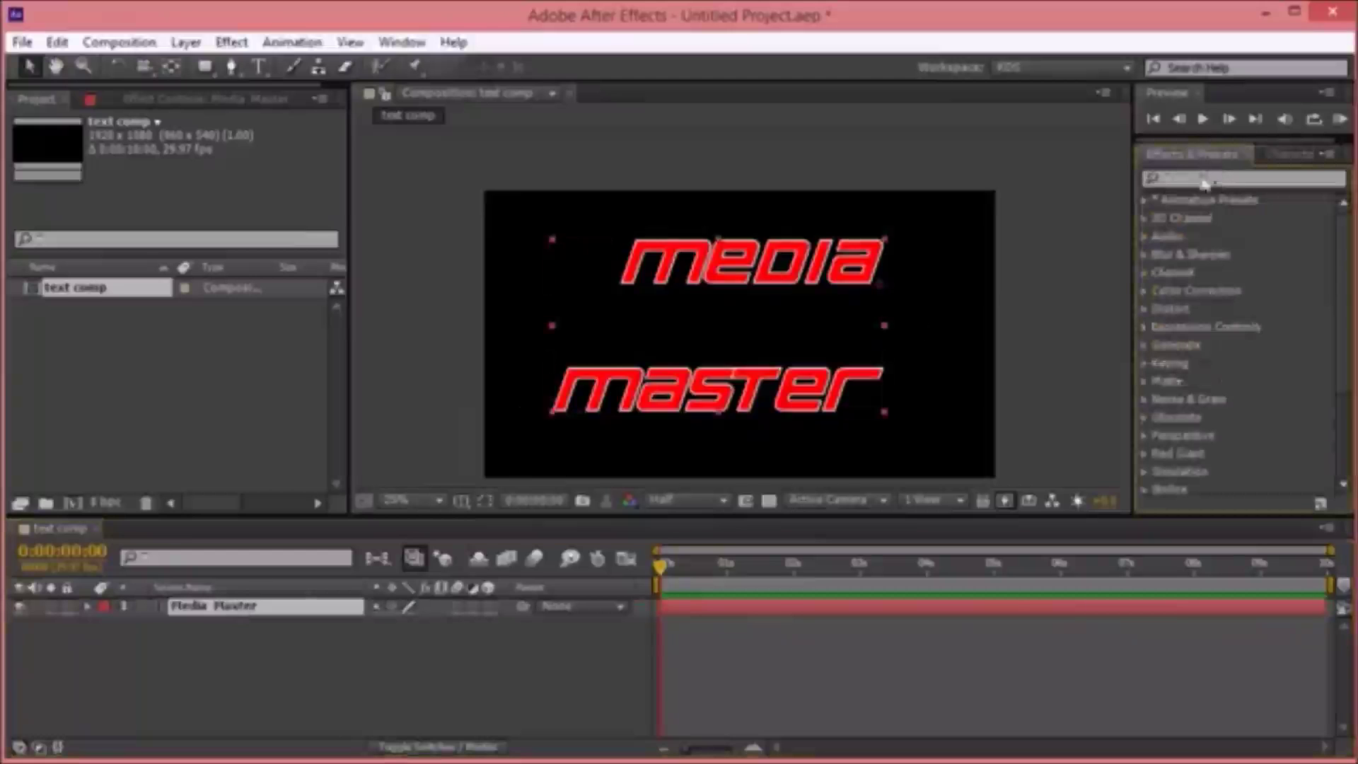
click(1145, 201)
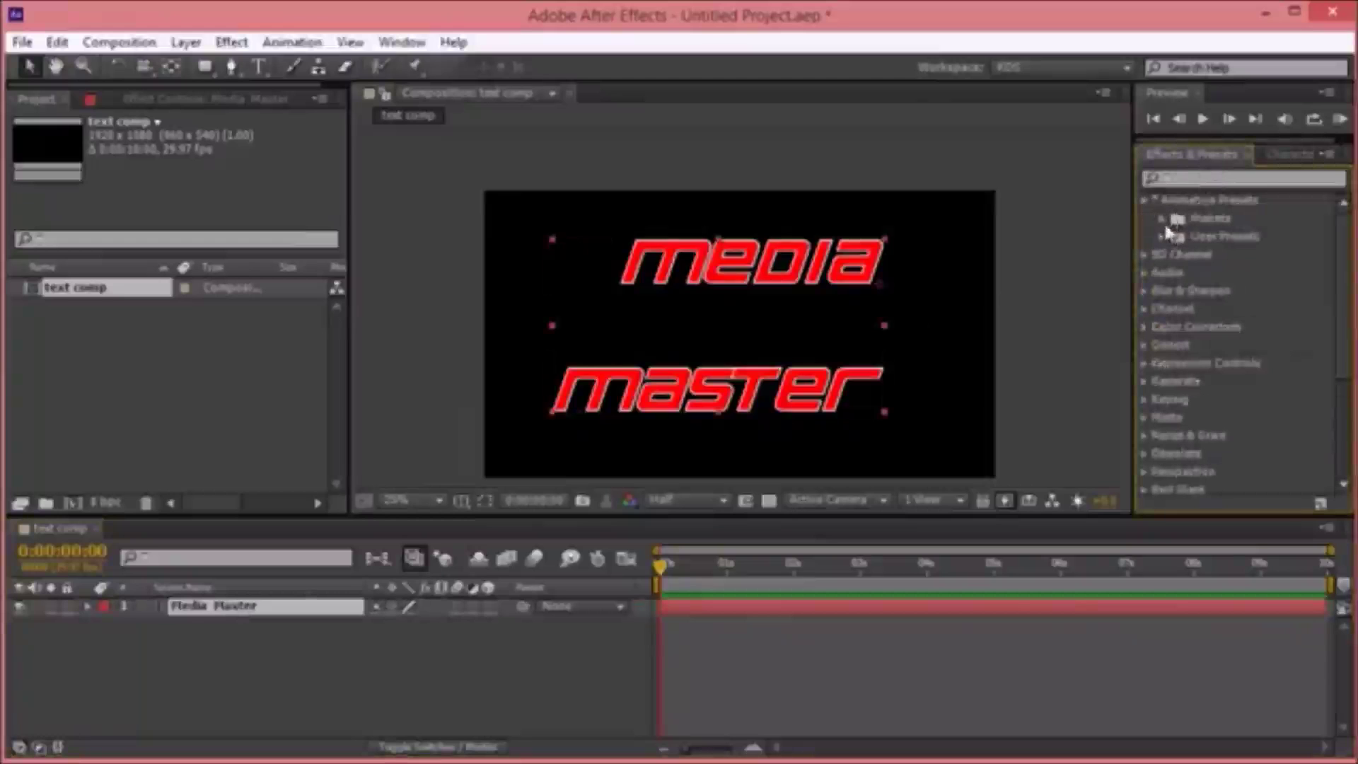
click(1164, 221)
scroll(1192, 354, down, 1)
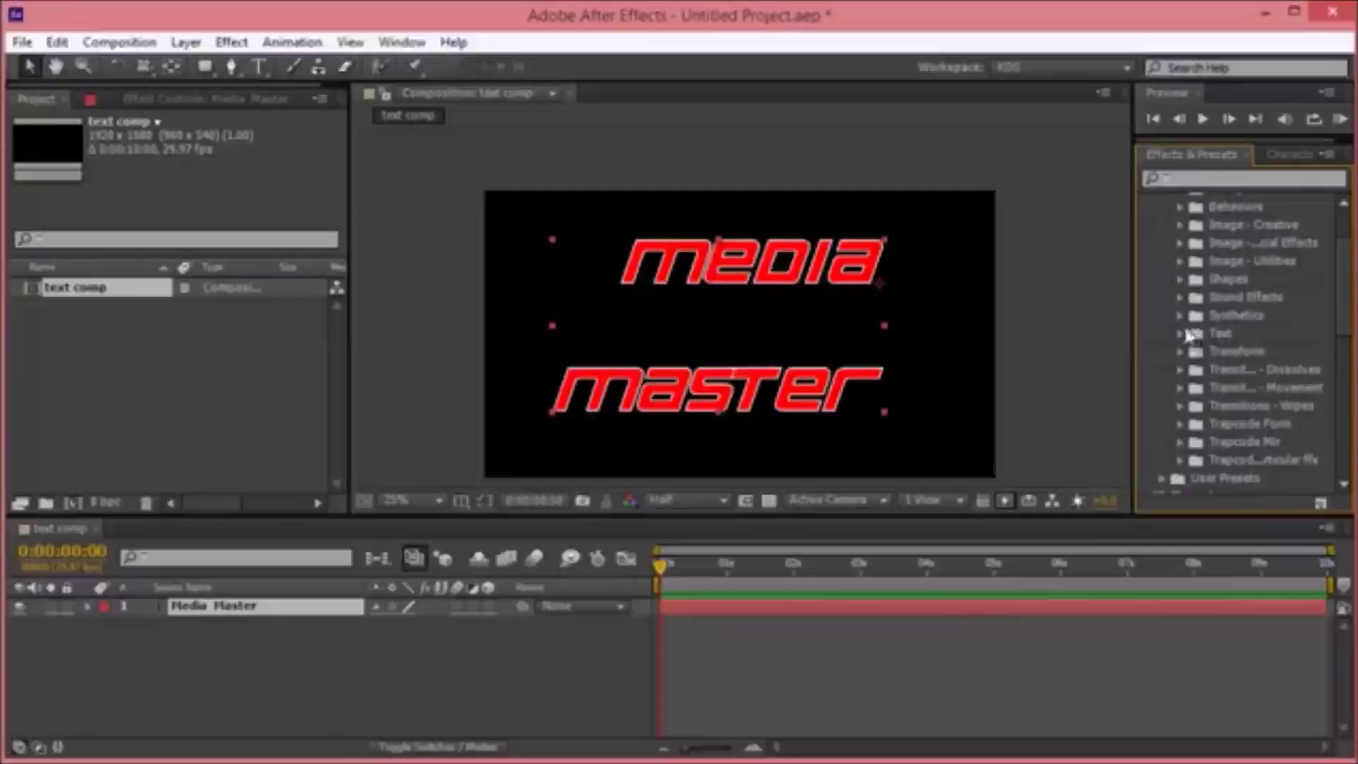
click(1192, 335)
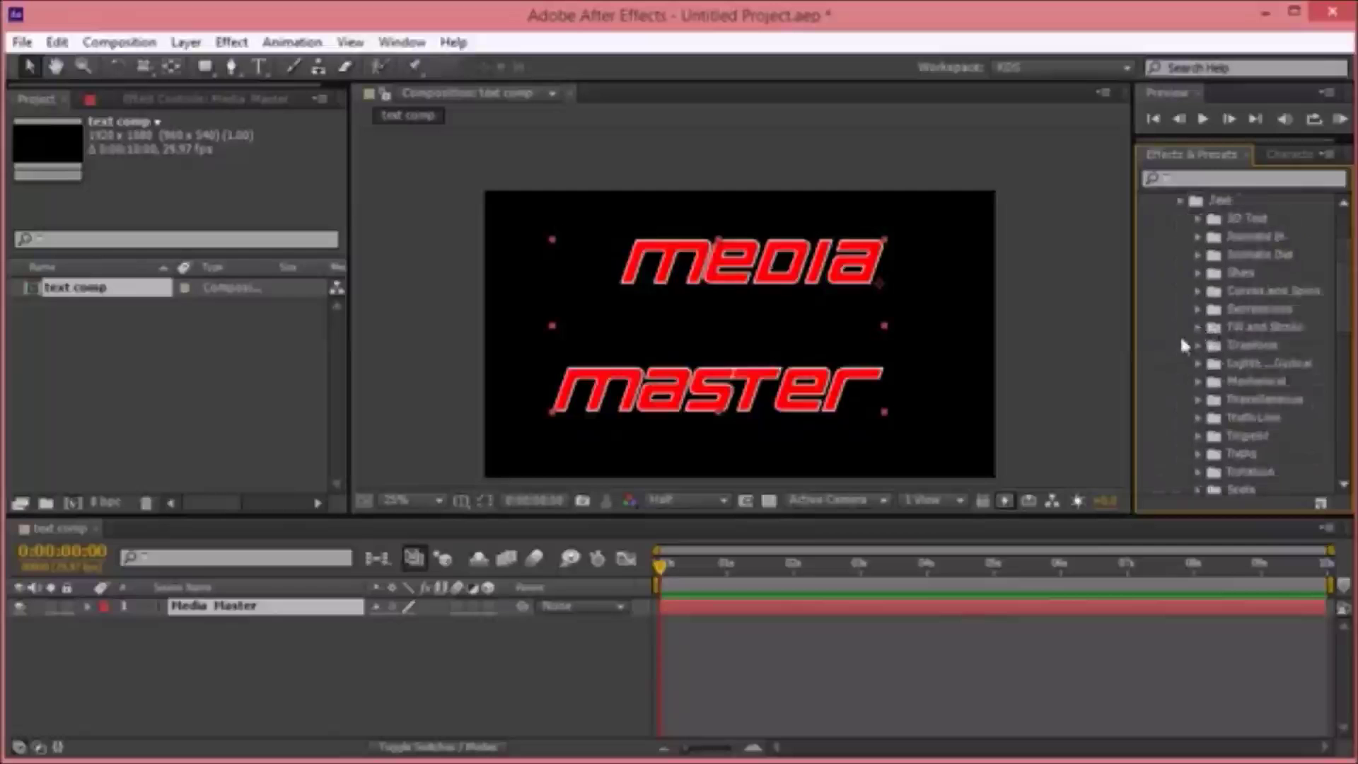
click(1199, 219)
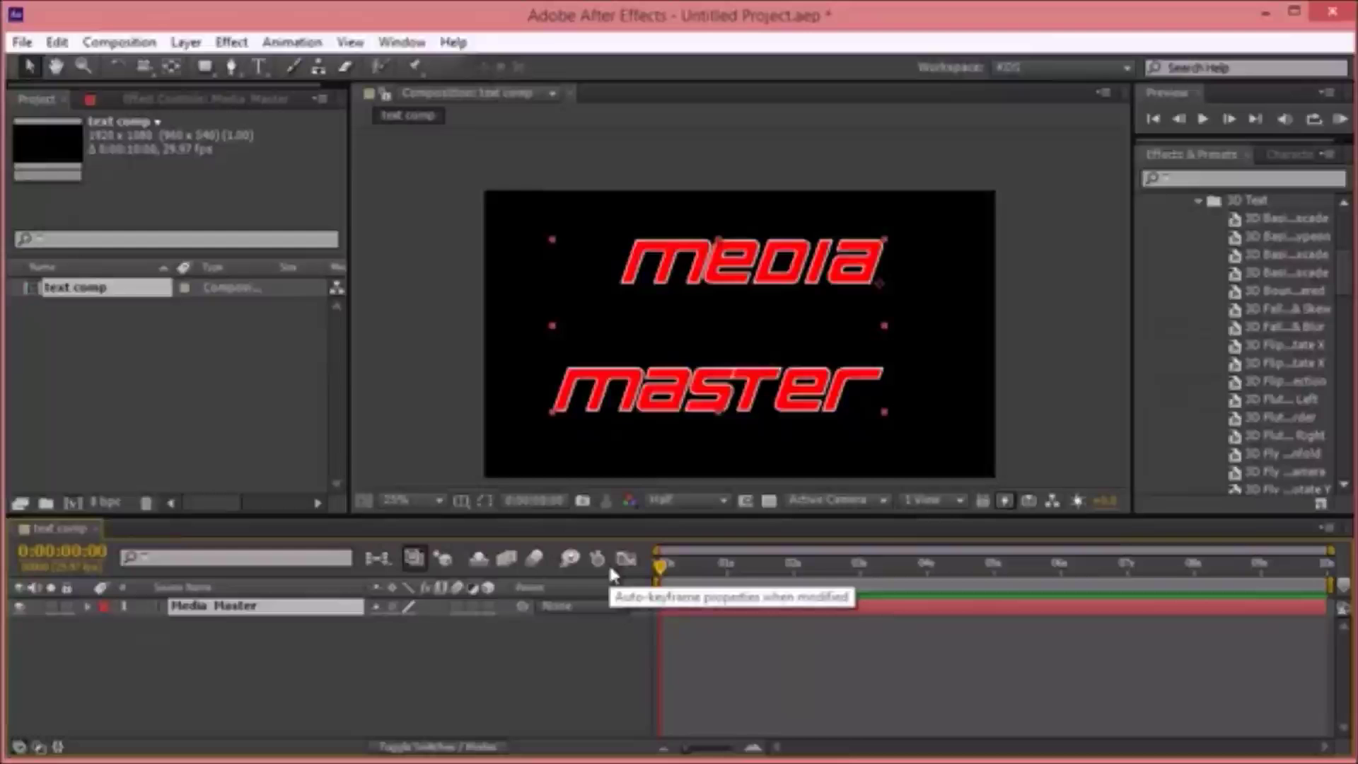
- Add an empty text layer to the composition and delete it again
mouse_move(670, 586)
mouse_down()
mouse_move(963, 601)
mouse_move(1267, 591)
mouse_move(658, 563)
mouse_up()
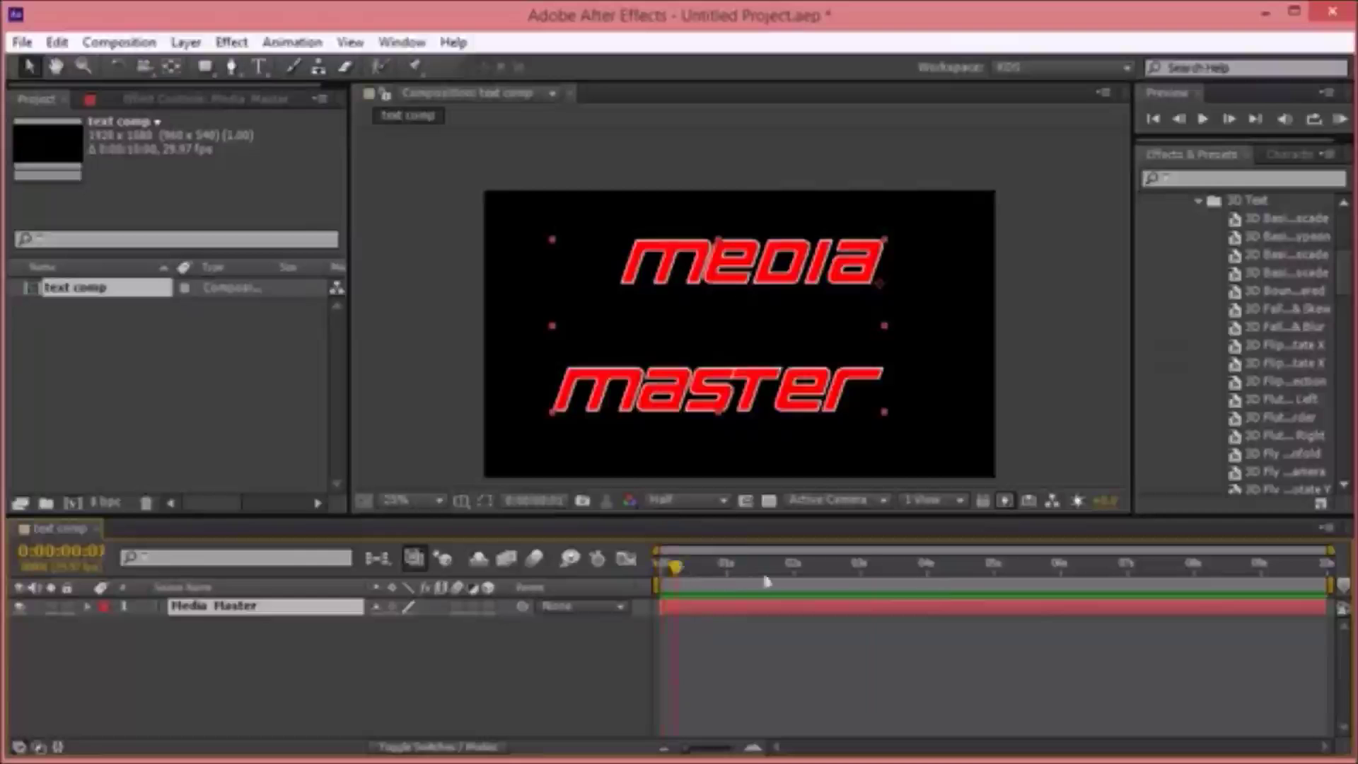
click(527, 642)
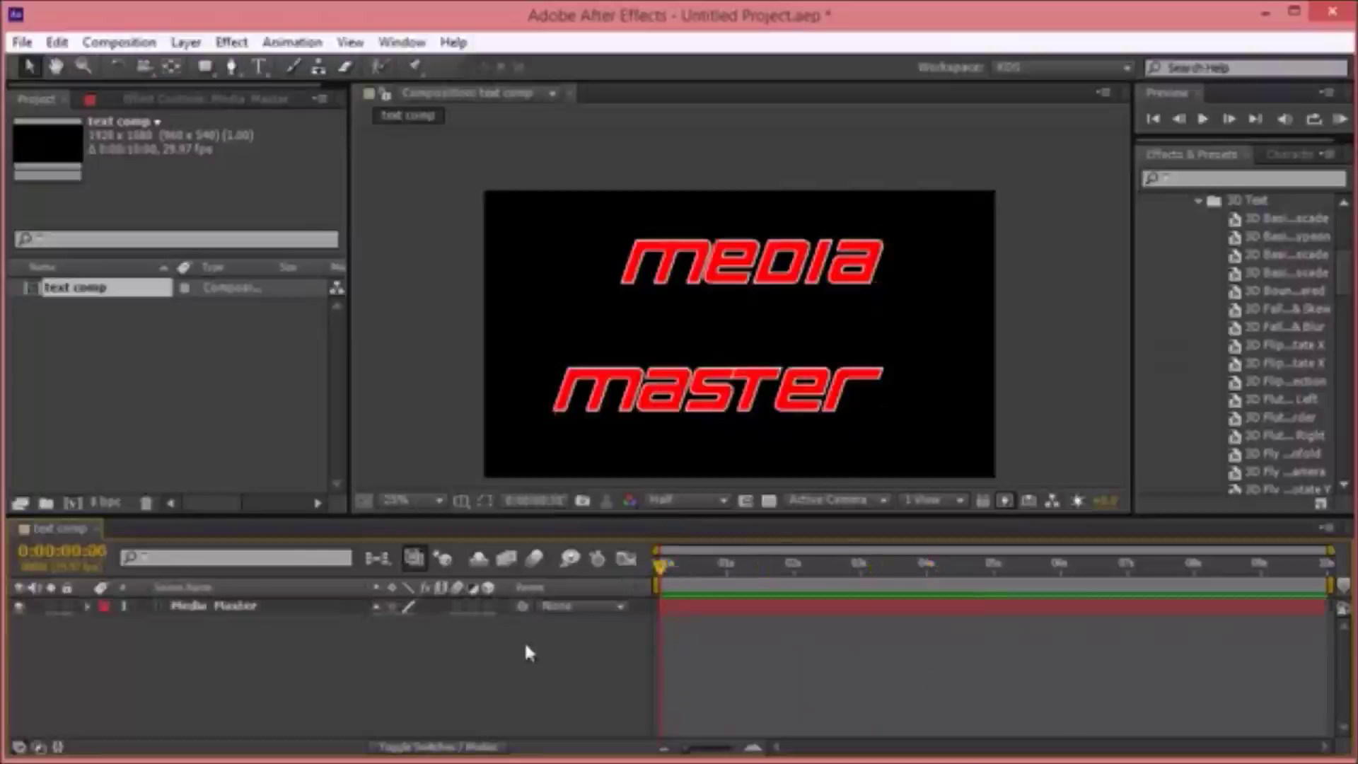
right_click(524, 640)
mouse_move(812, 419)
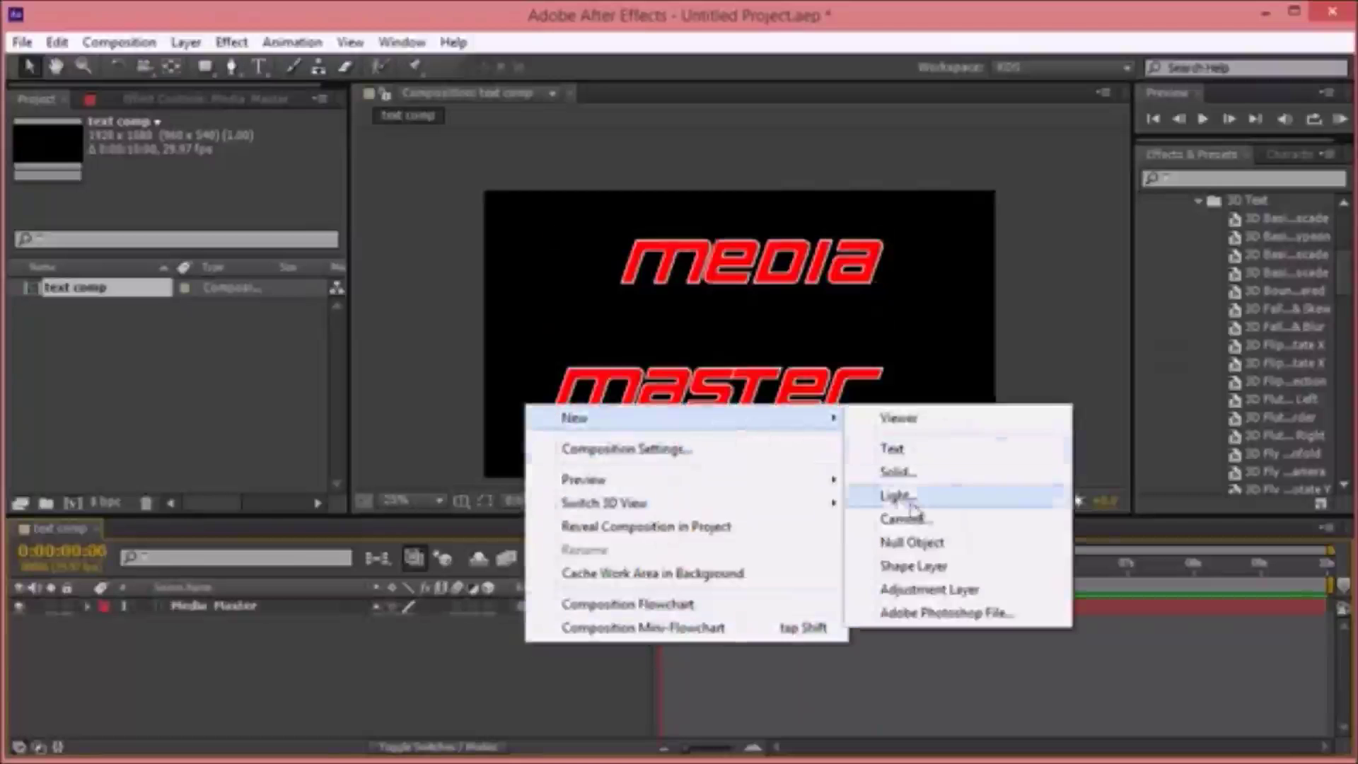
click(892, 450)
click(217, 606)
key(Delete)
click(219, 612)
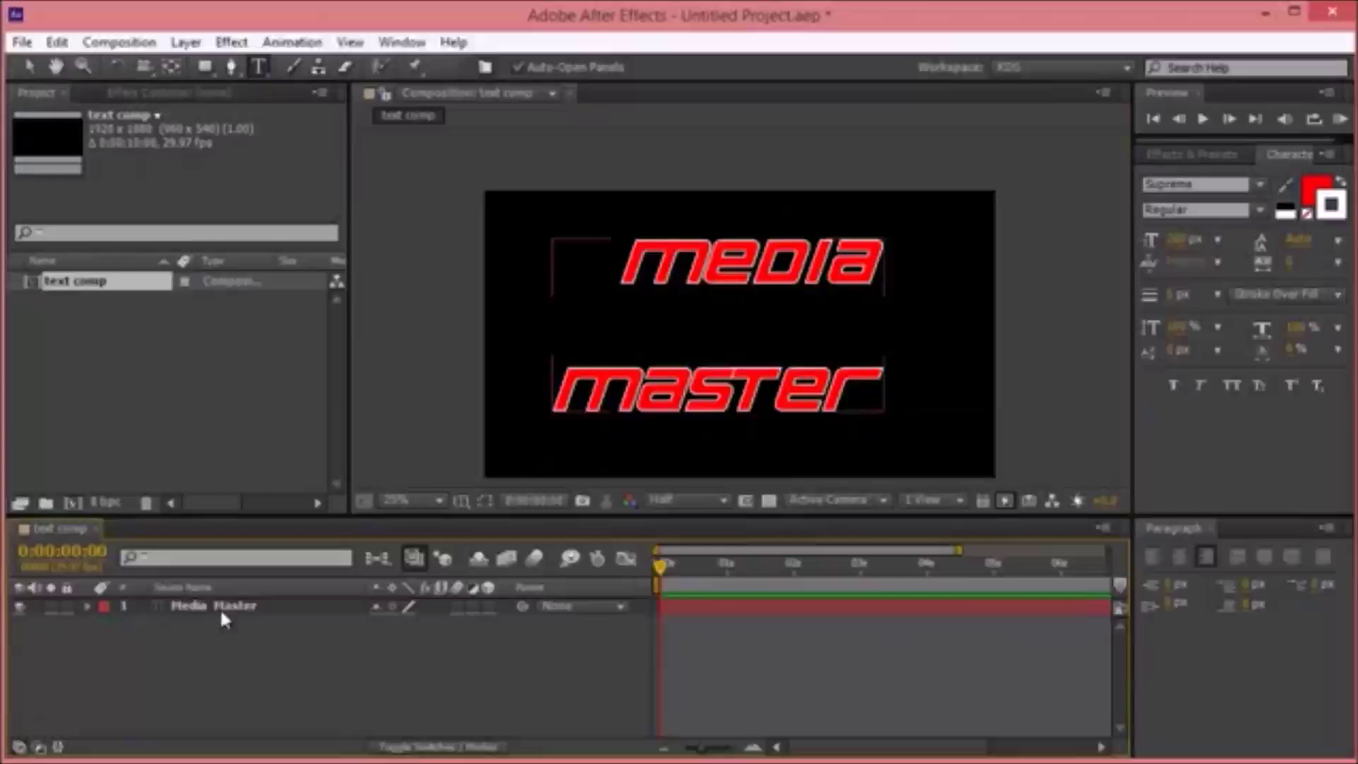
- Place a new text layer near the composition's upper-left corner and enter "Good"
click(515, 254)
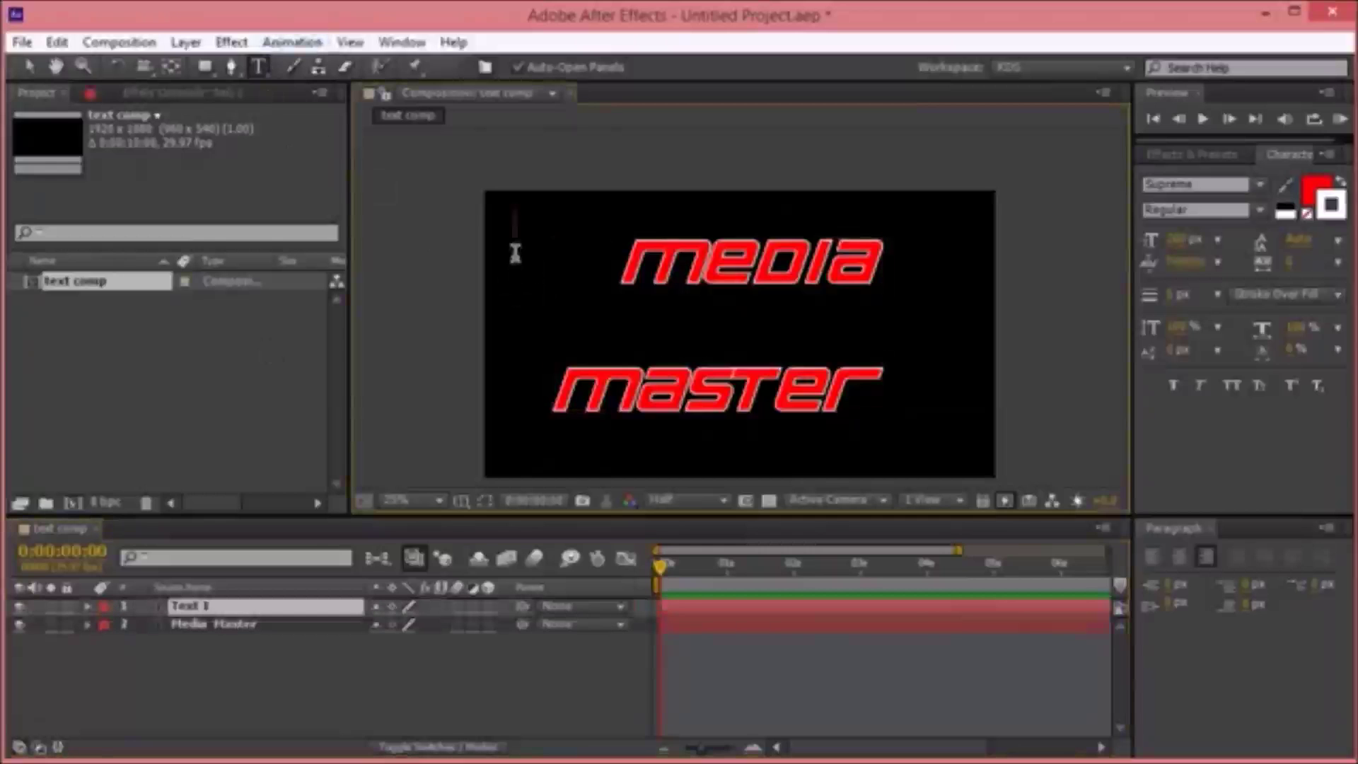
text(Good)
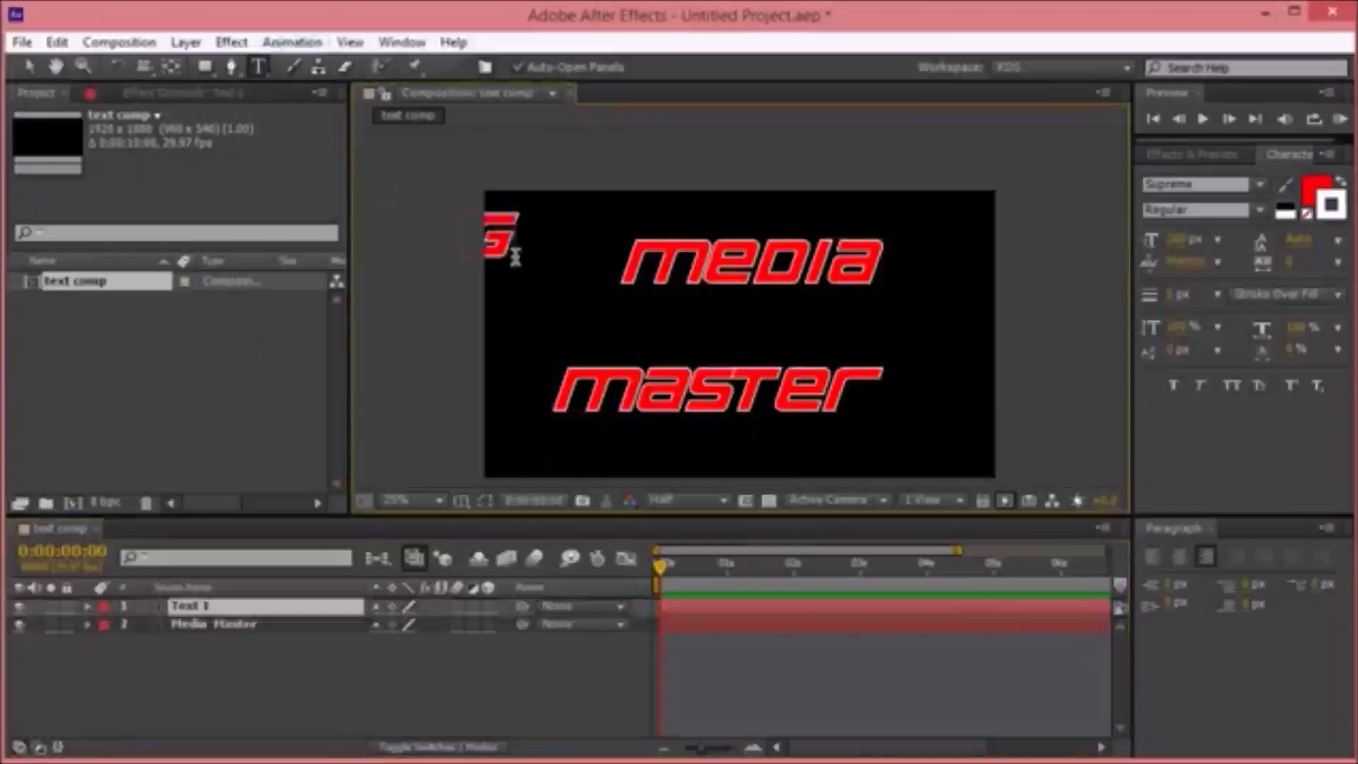